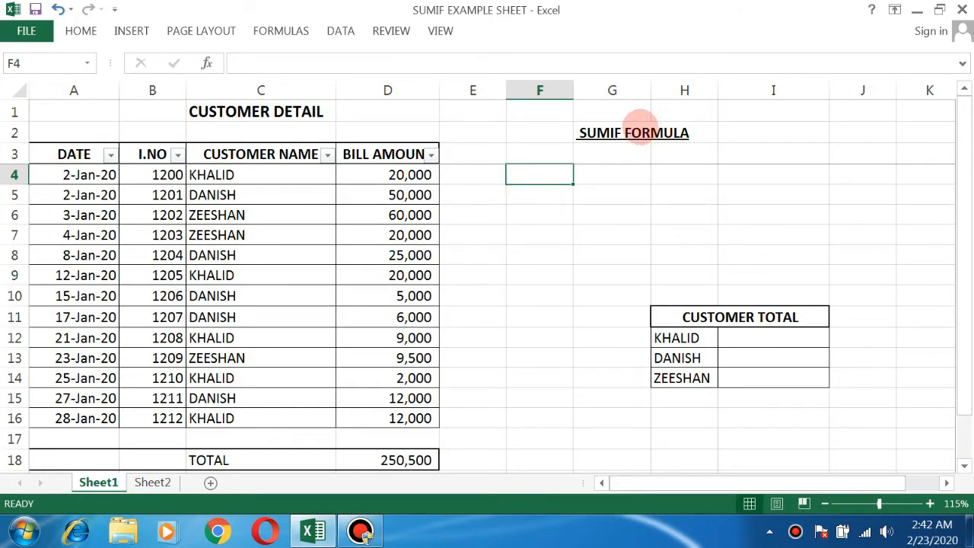
- Examine the customer names and bill amounts in CUSTOMER DETAIL and the name and total cells of the CUSTOMER TOTAL table
left_click(639, 137)
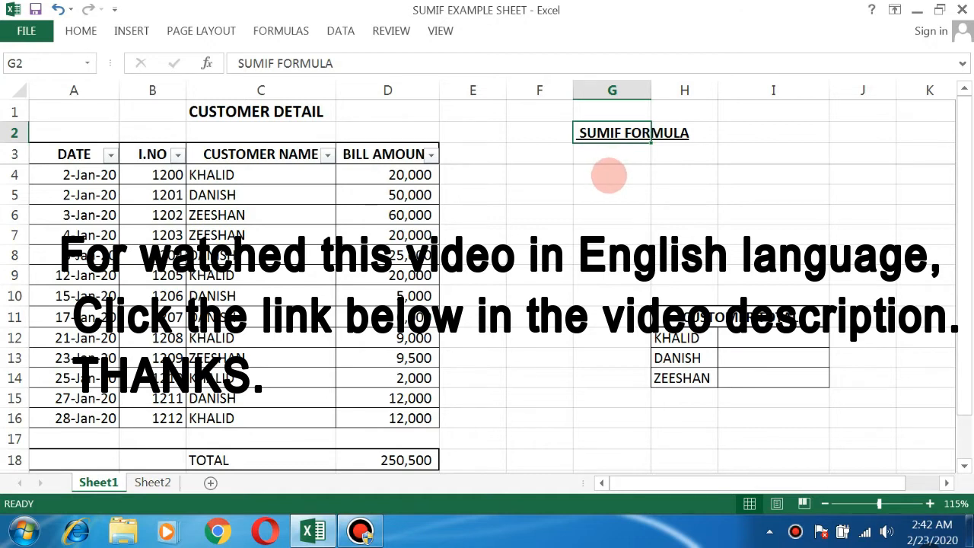
left_click(611, 175)
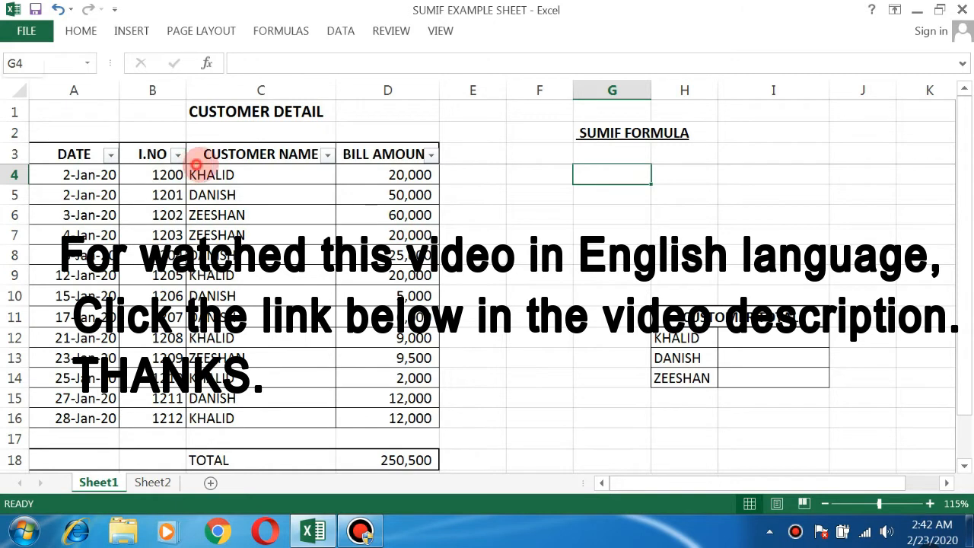
left_click_drag(201, 169, 245, 335)
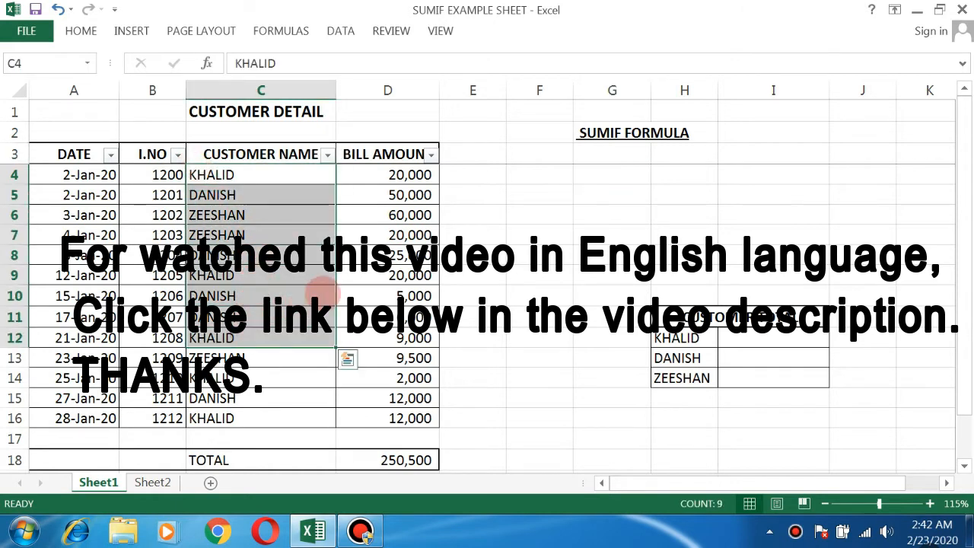
left_click(373, 228)
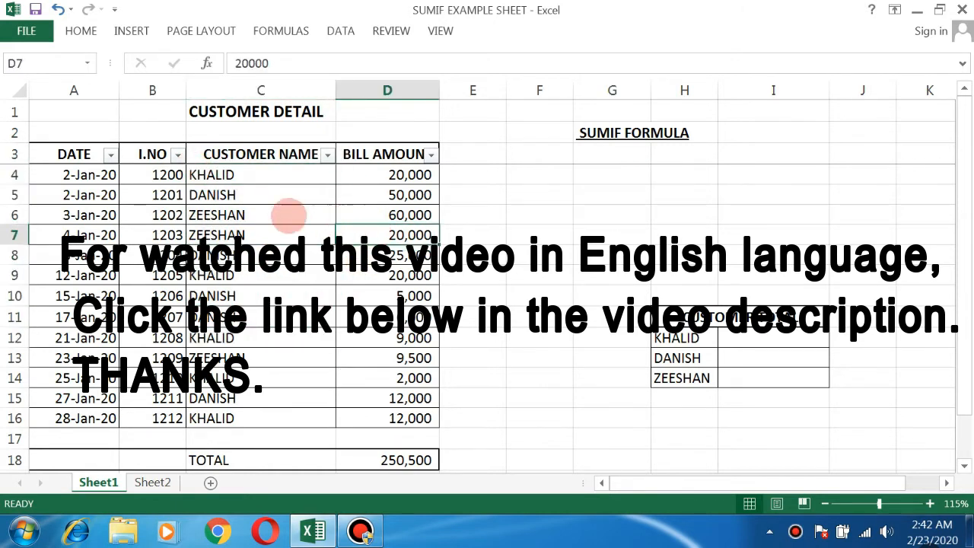
left_click(226, 177)
left_click_drag(226, 176, 227, 213)
left_click(228, 235)
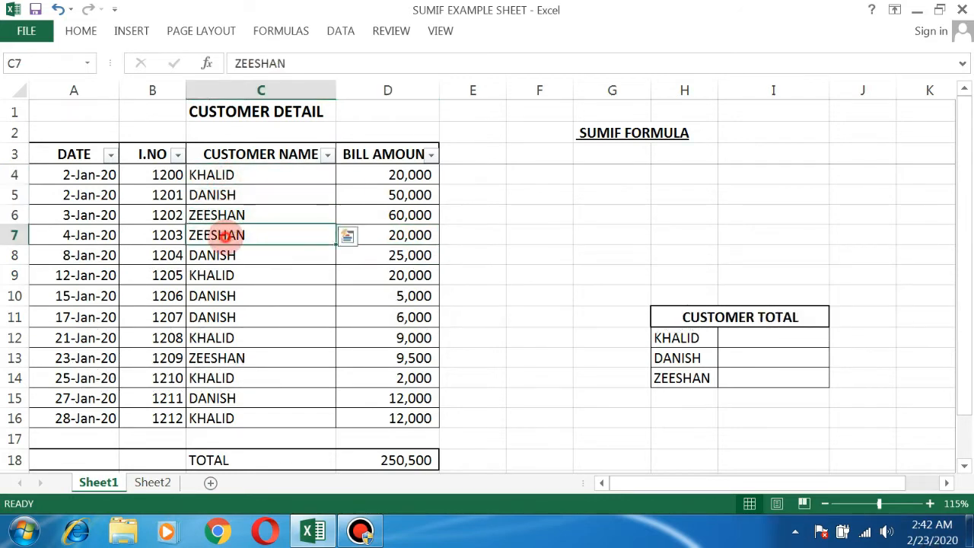
left_click_drag(675, 337, 677, 385)
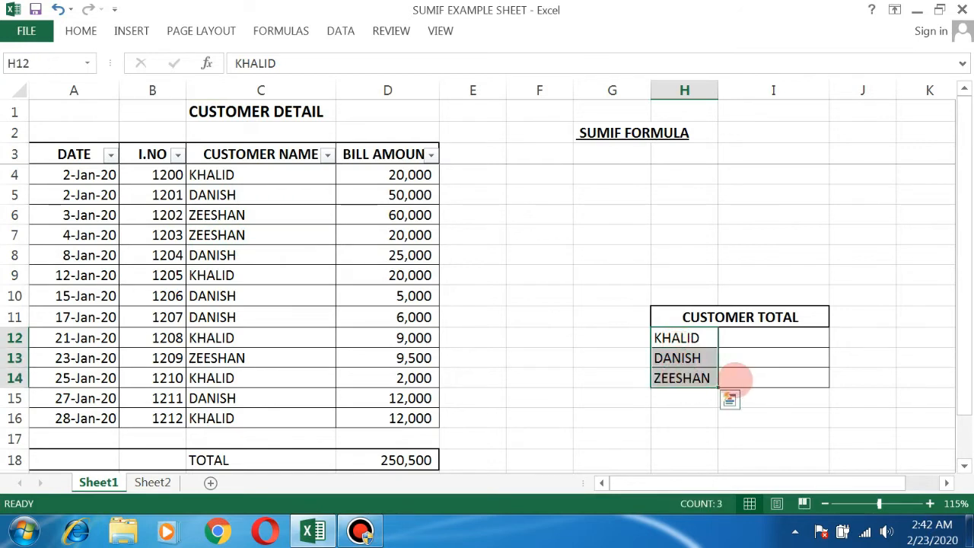
left_click_drag(747, 339, 753, 382)
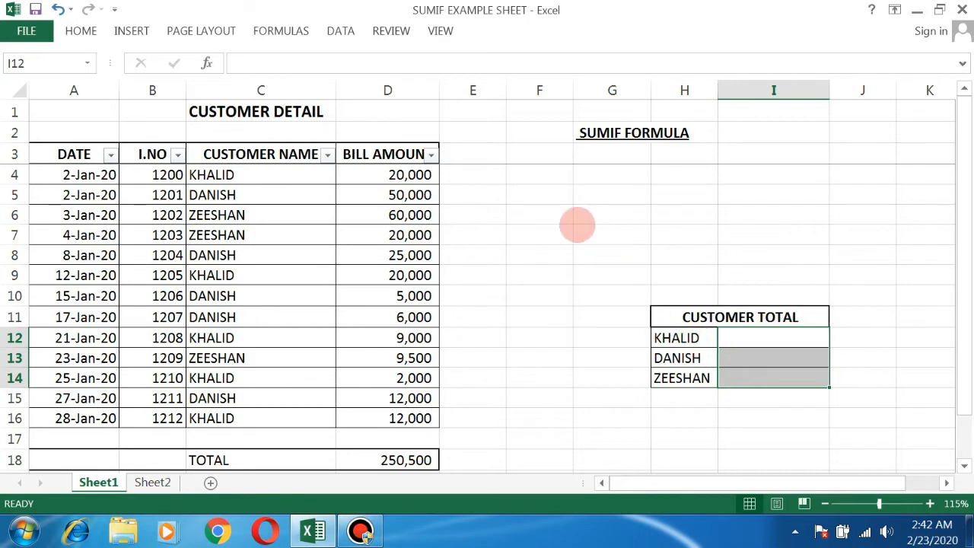
- Begin a SUMIF formula in cell G3 with the customer names C4:C16 as its range
left_click(591, 156)
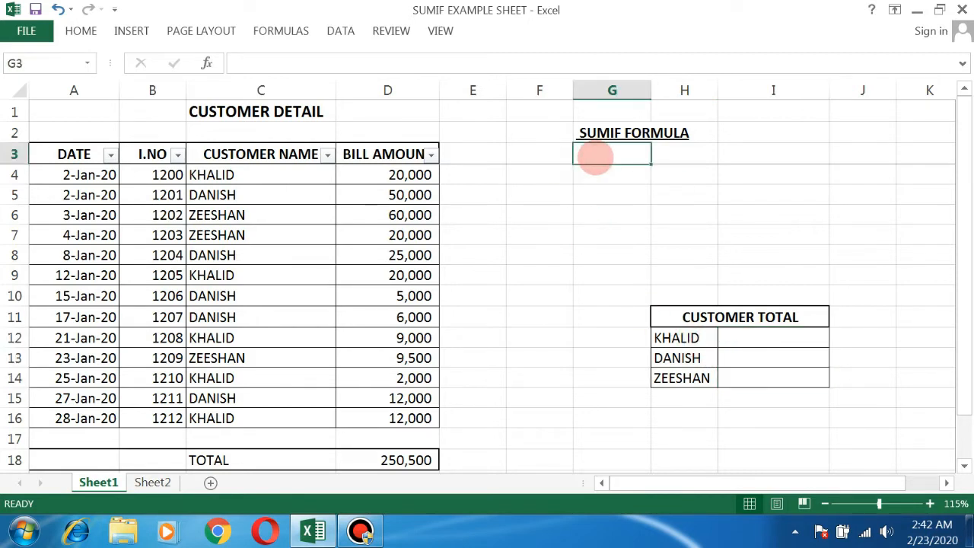
type("=")
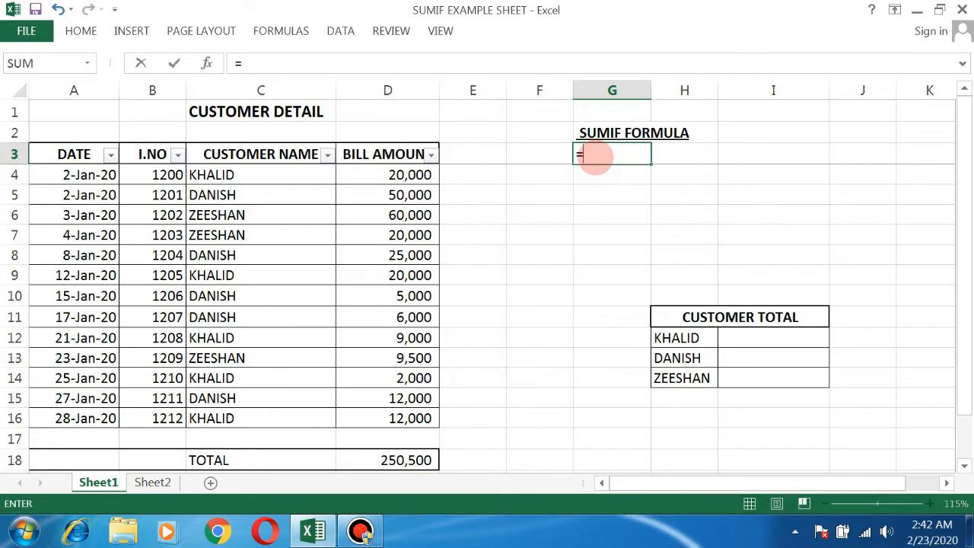
type("SUMIF")
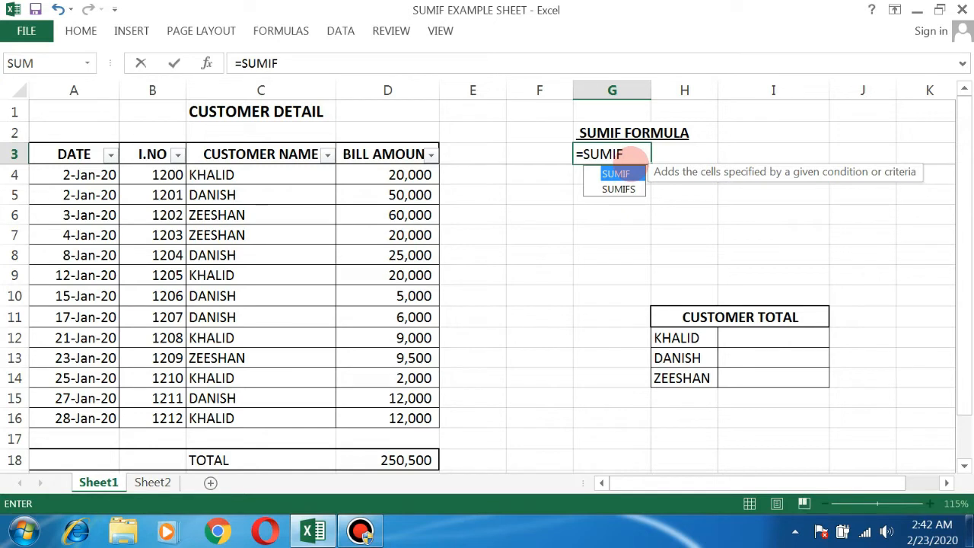
type("(")
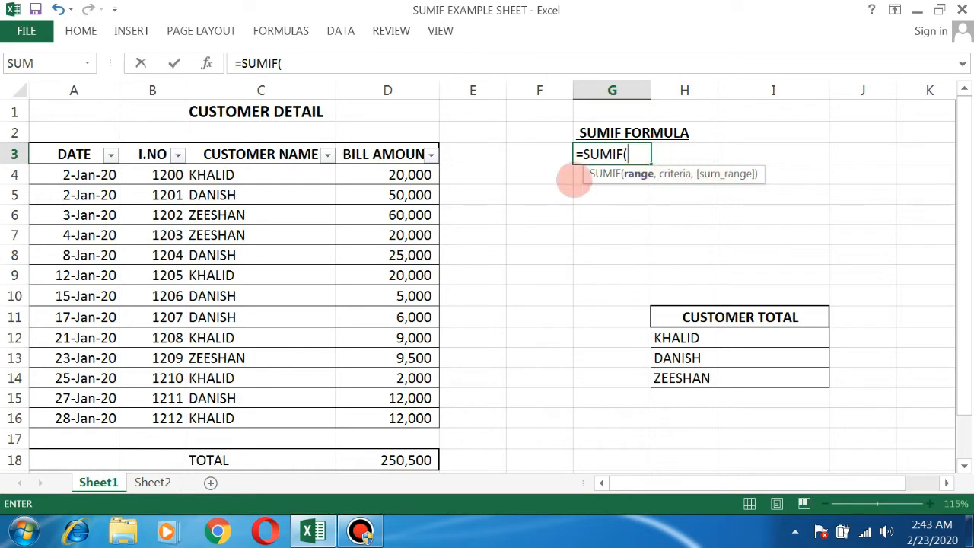
left_click_drag(204, 169, 192, 418)
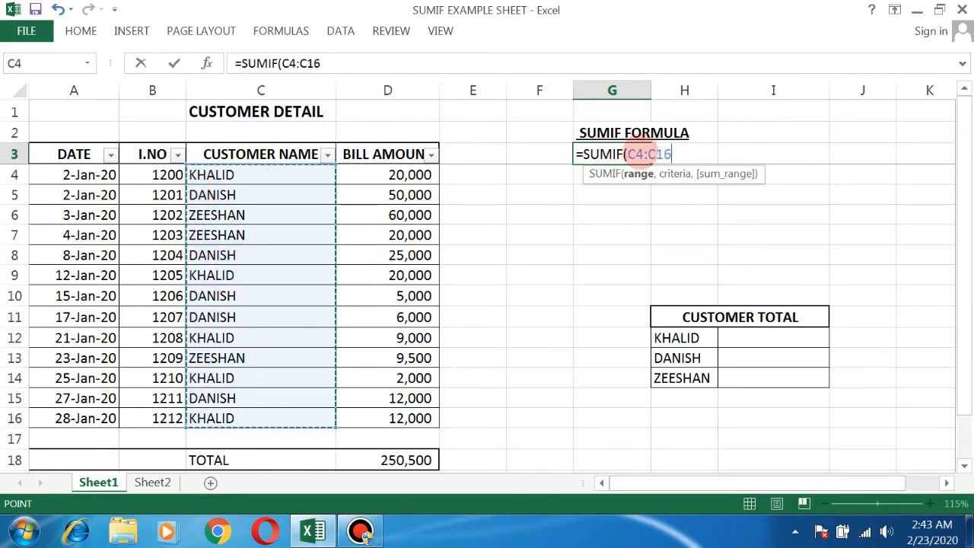
- Complete the G3 SUMIF formula with the customer name from C5 as quoted text criterion and D4:D16 as sum range
type(",")
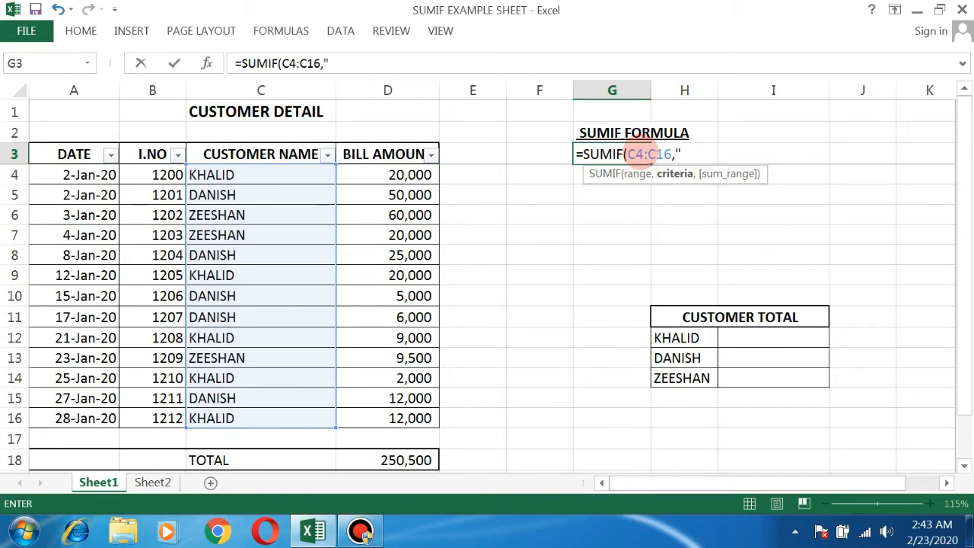
type("DANISH")
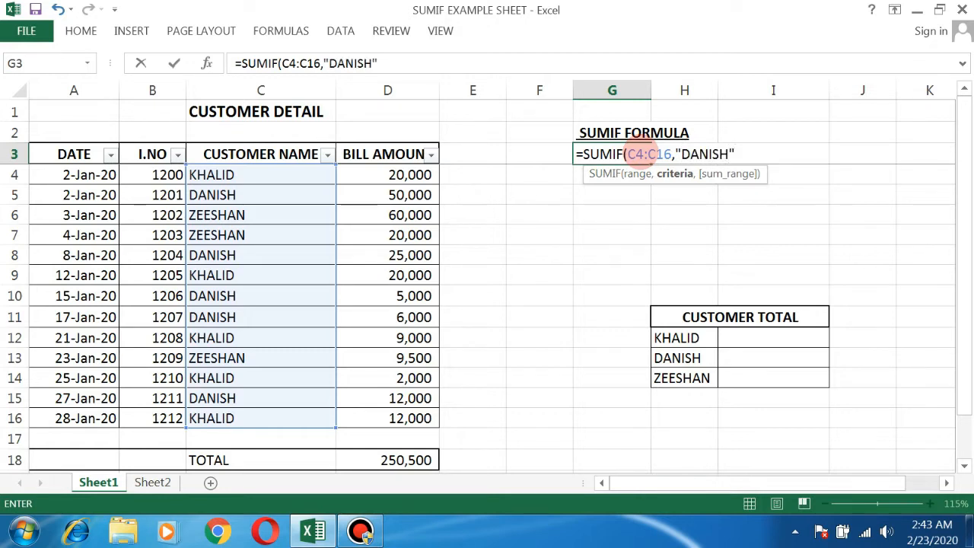
type("\",")
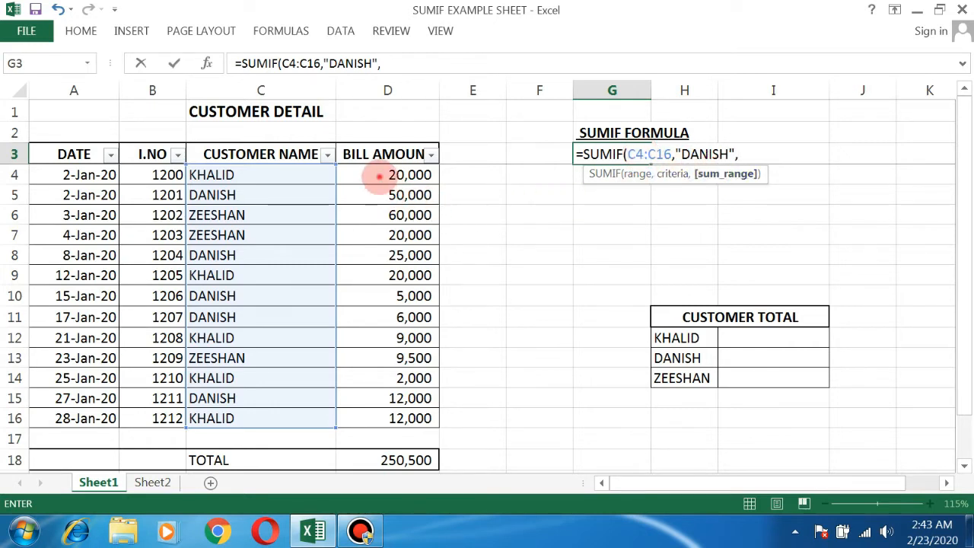
left_click_drag(378, 177, 369, 415)
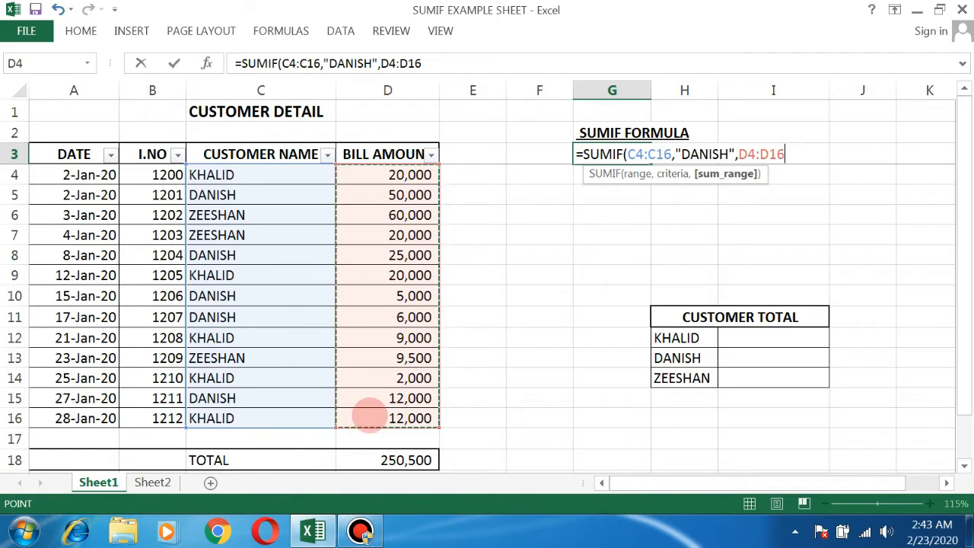
type(")")
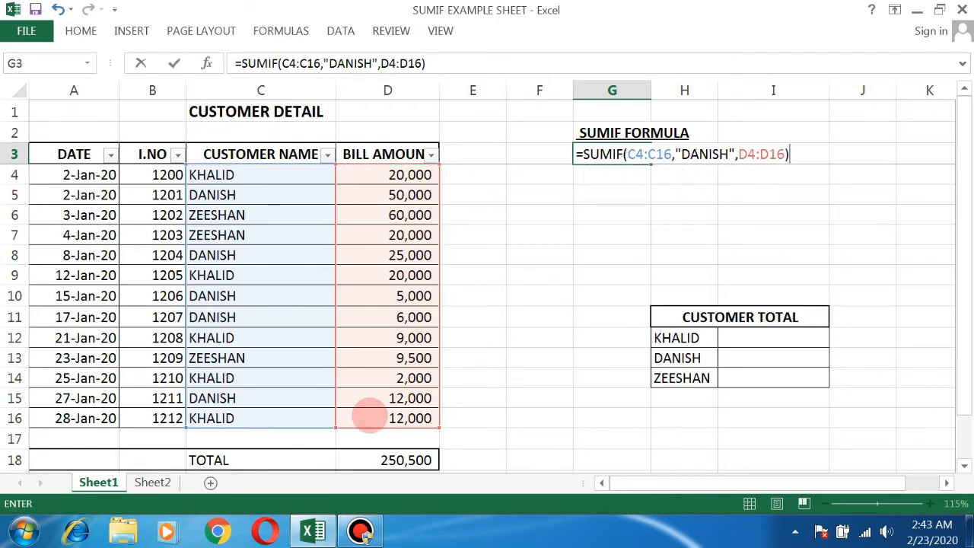
key("Return")
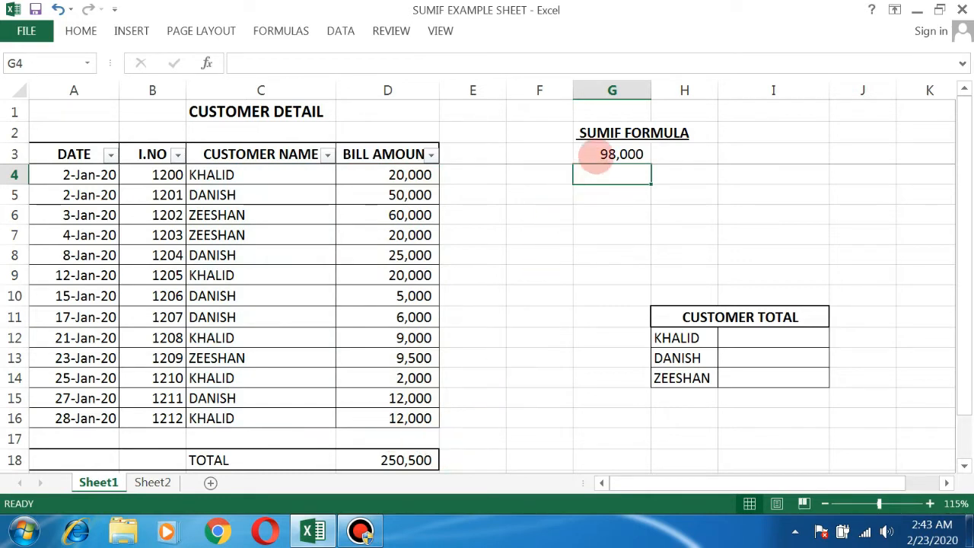
left_click(595, 156)
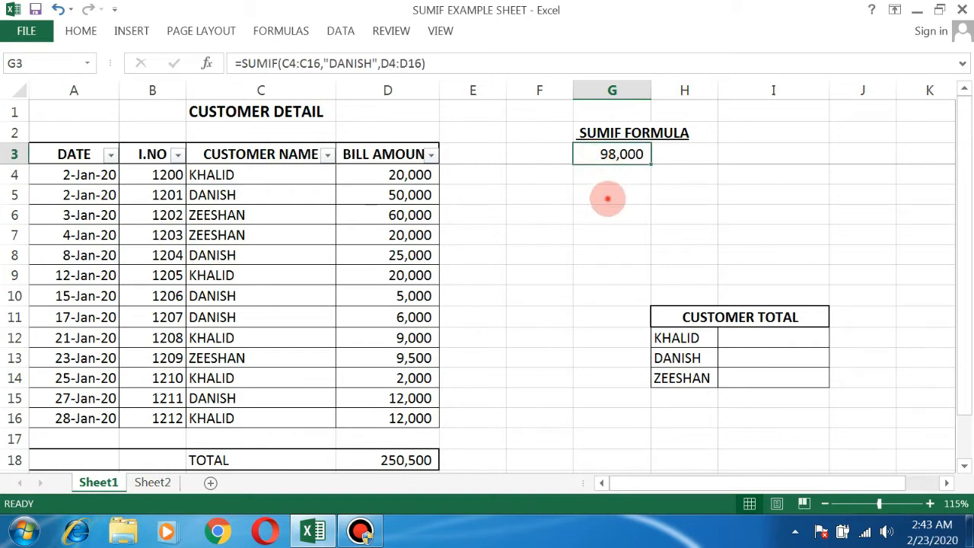
left_click(607, 197)
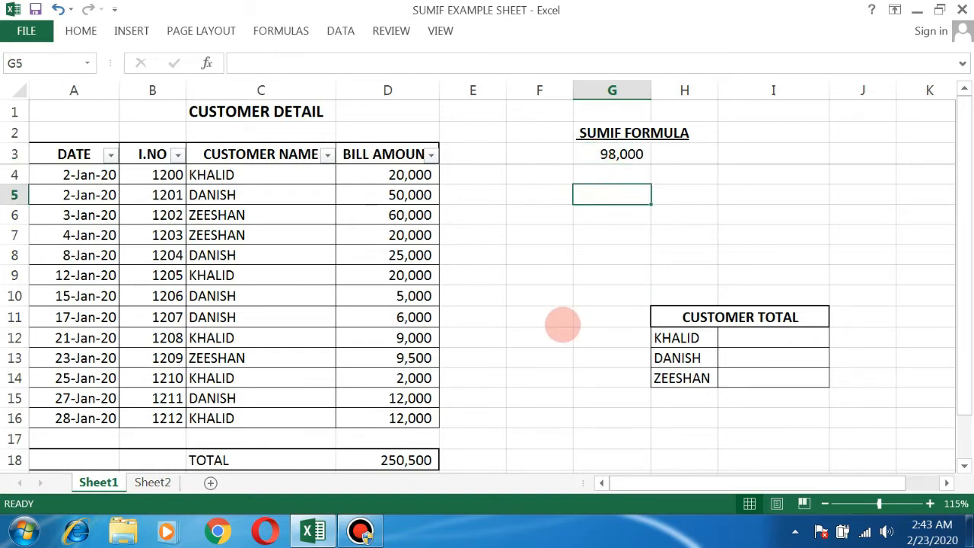
left_click(562, 324)
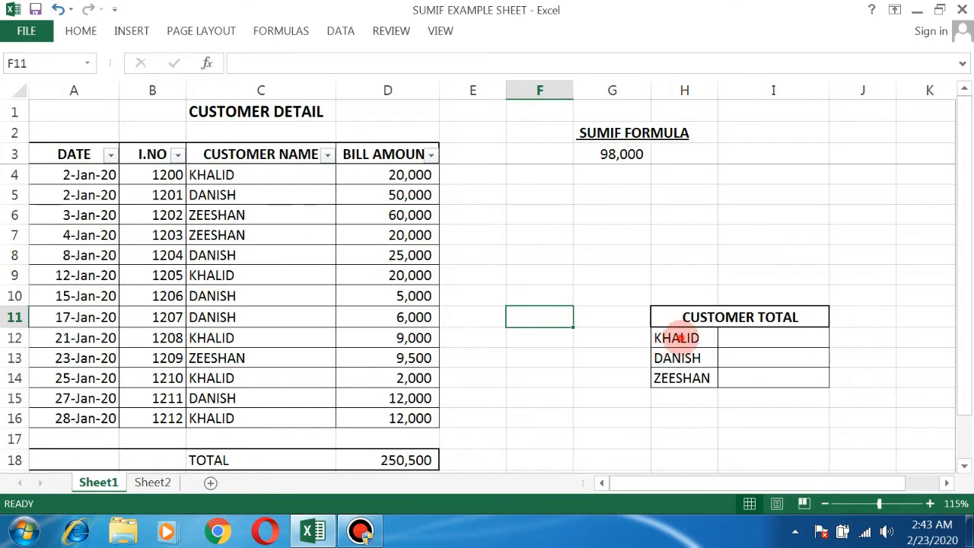
left_click_drag(676, 338, 674, 374)
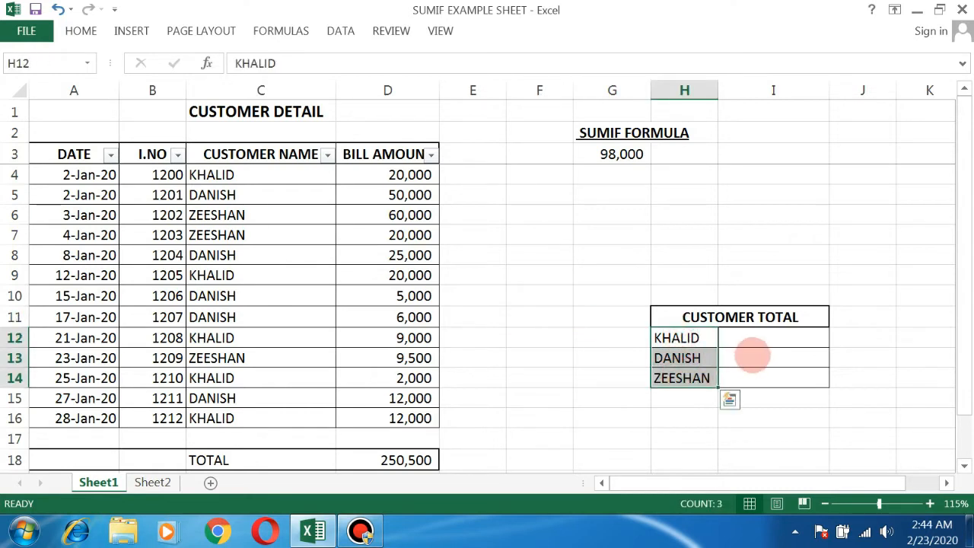
- Begin a SUMIF formula in cell I12 with the customer names as the absolute range $C$4:$C$16
left_click(751, 336)
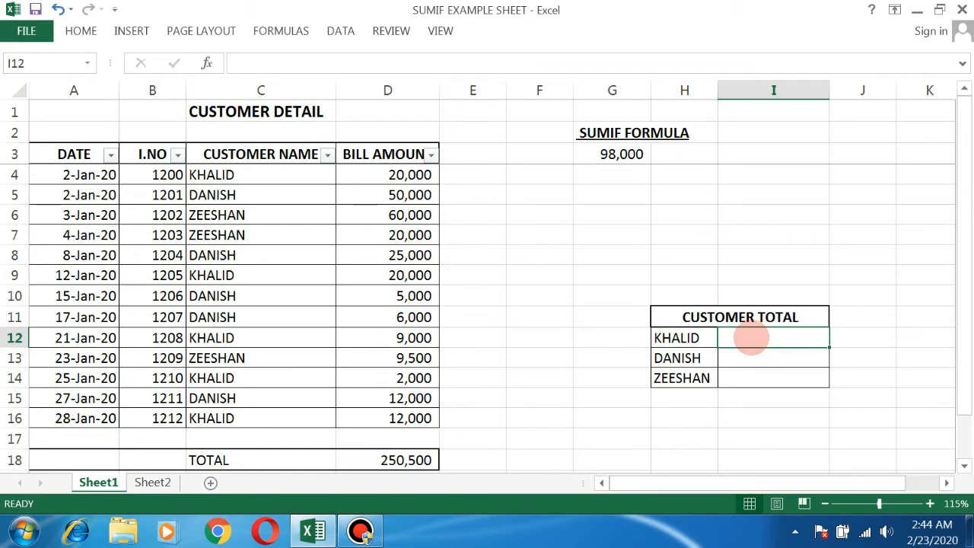
type("=")
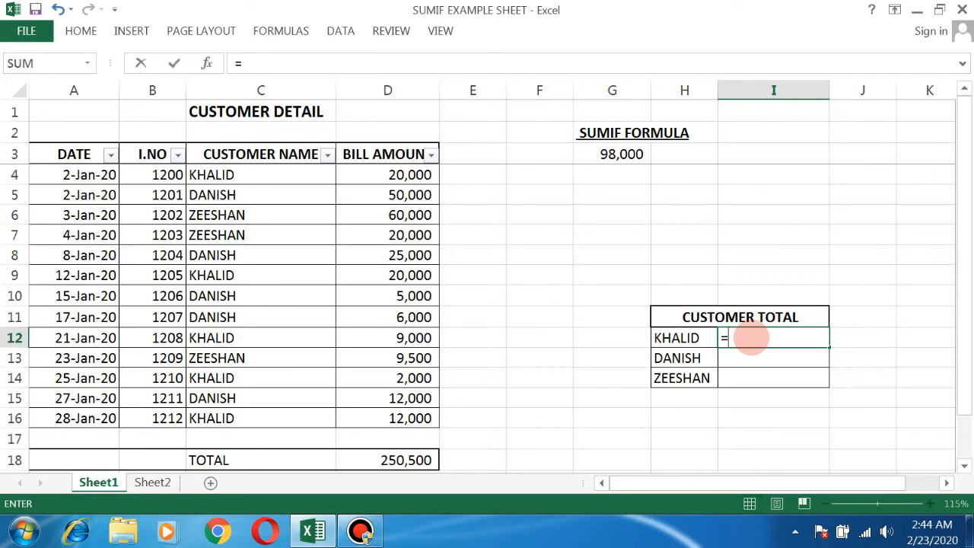
type("SUMIF")
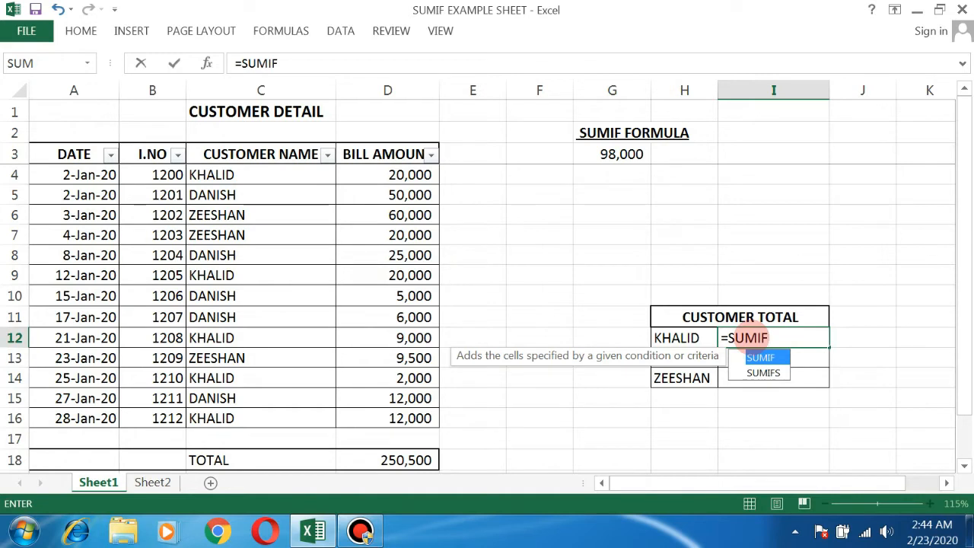
type("(")
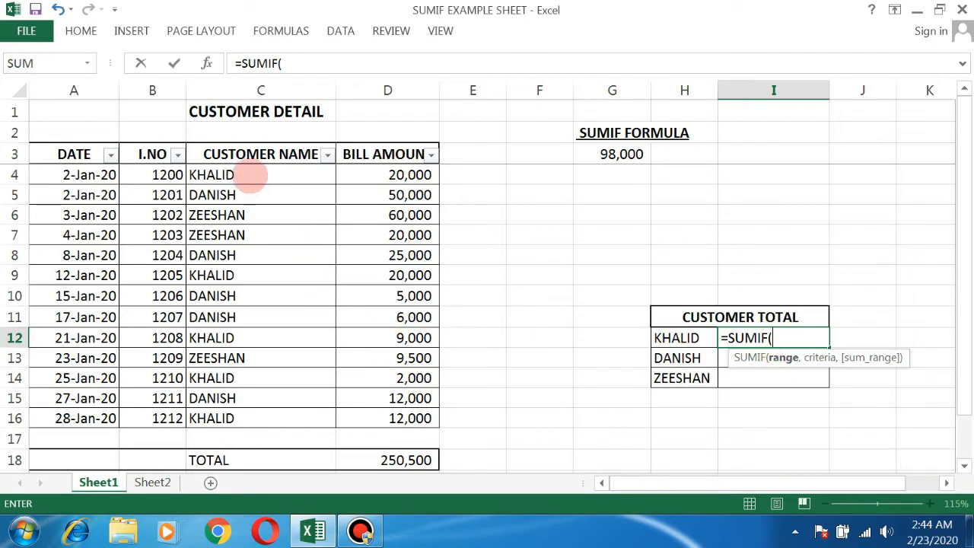
left_click(249, 174)
left_click_drag(250, 174, 211, 419)
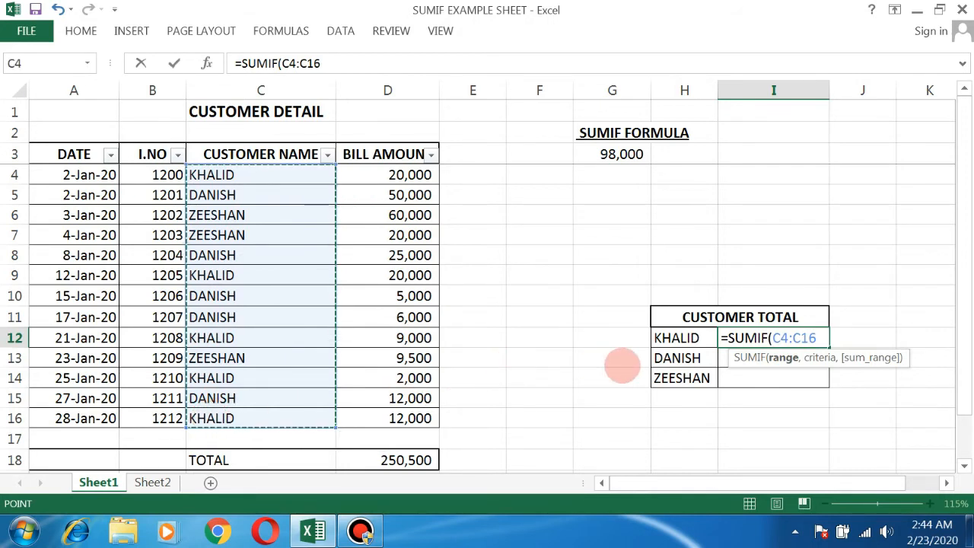
key("F4")
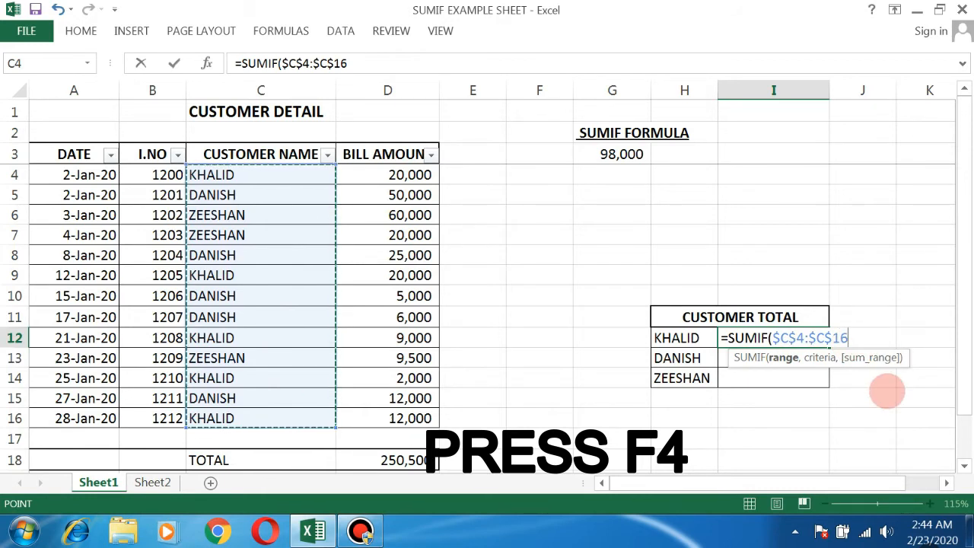
- Complete the I12 SUMIF formula with H12 as criterion and the absolute sum range $D$4:$D$16
type(",")
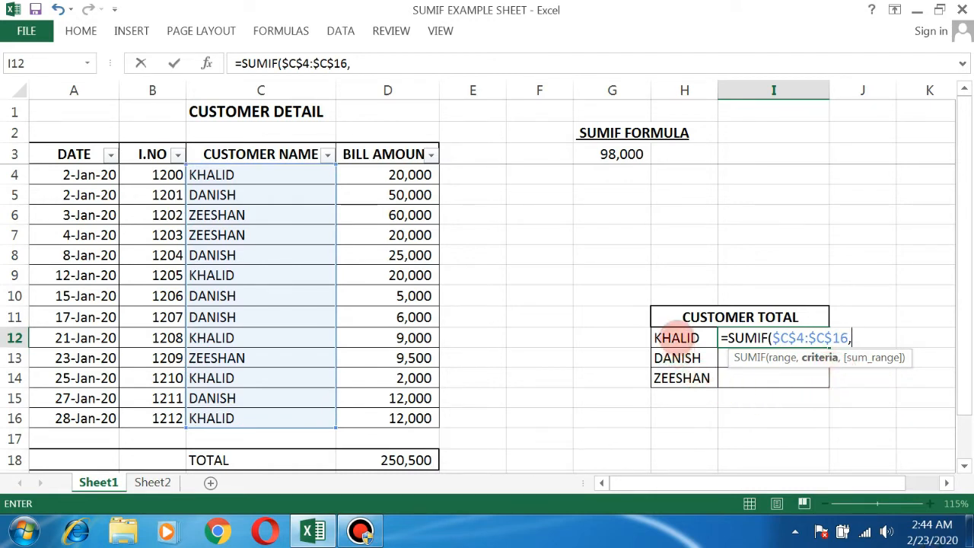
left_click(676, 337)
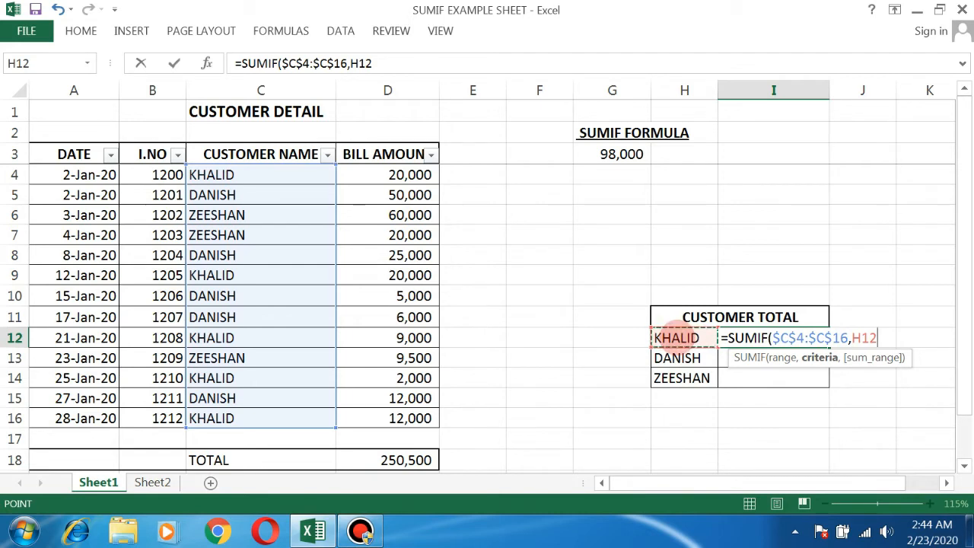
type(",")
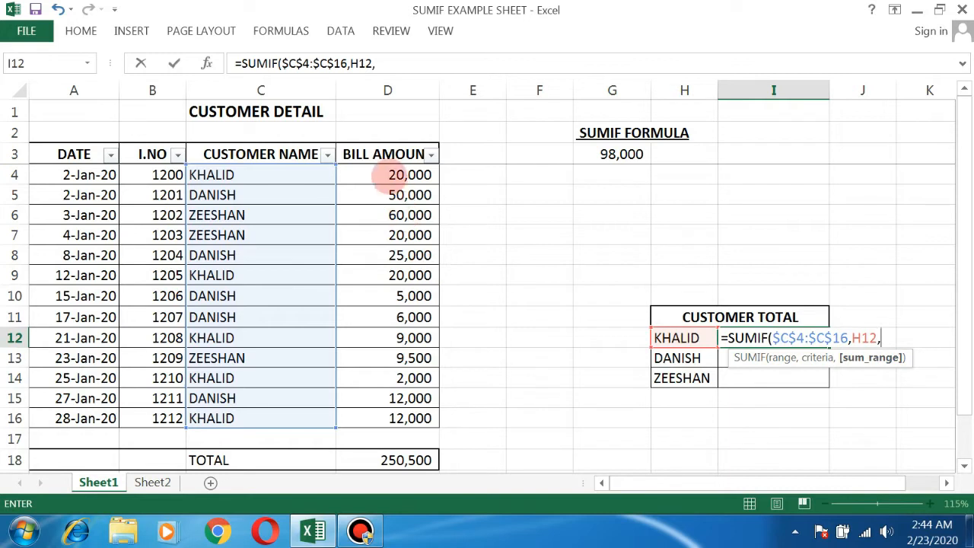
left_click_drag(383, 174, 367, 423)
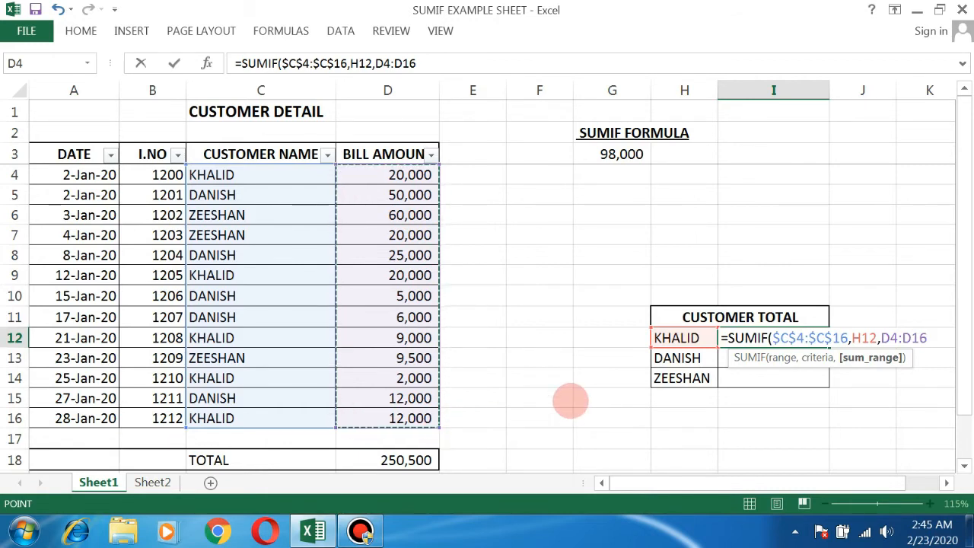
key("F4")
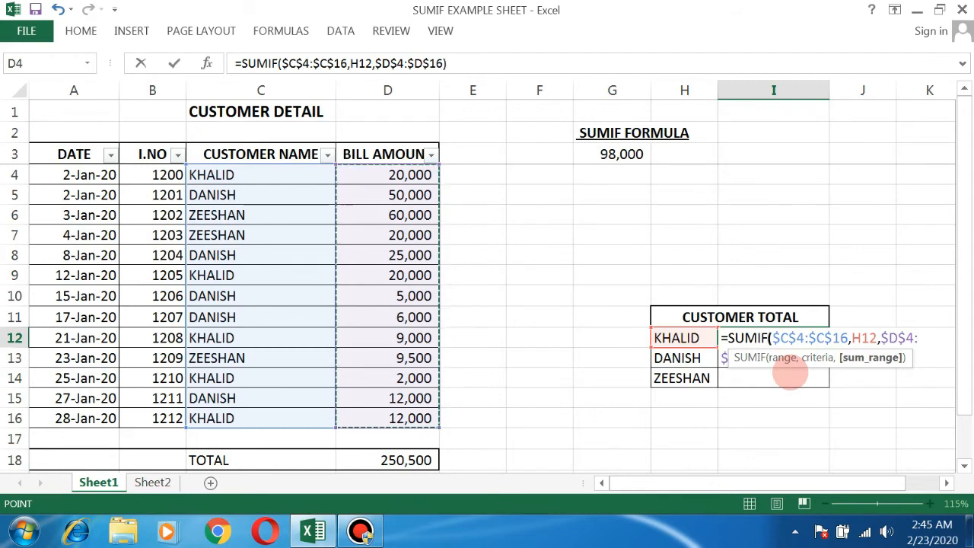
type(")")
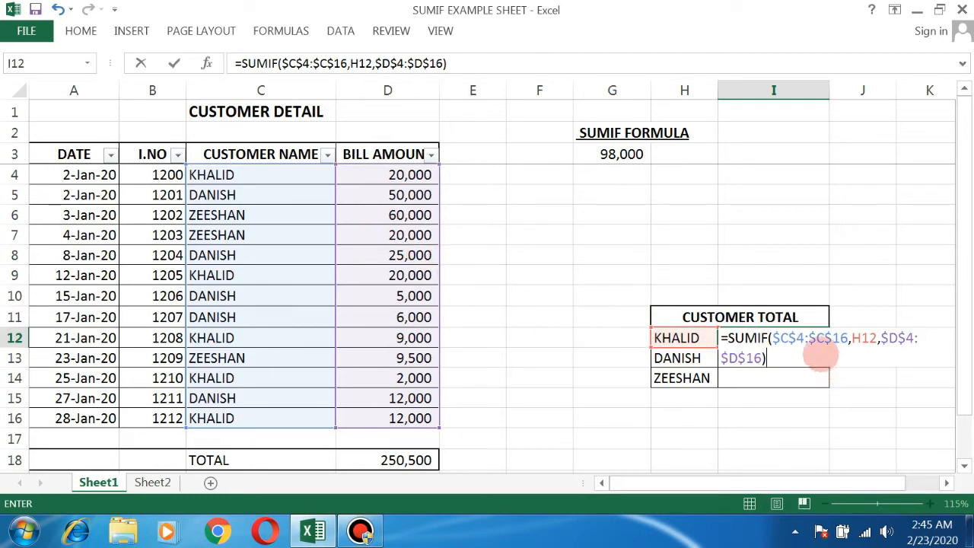
key("Return")
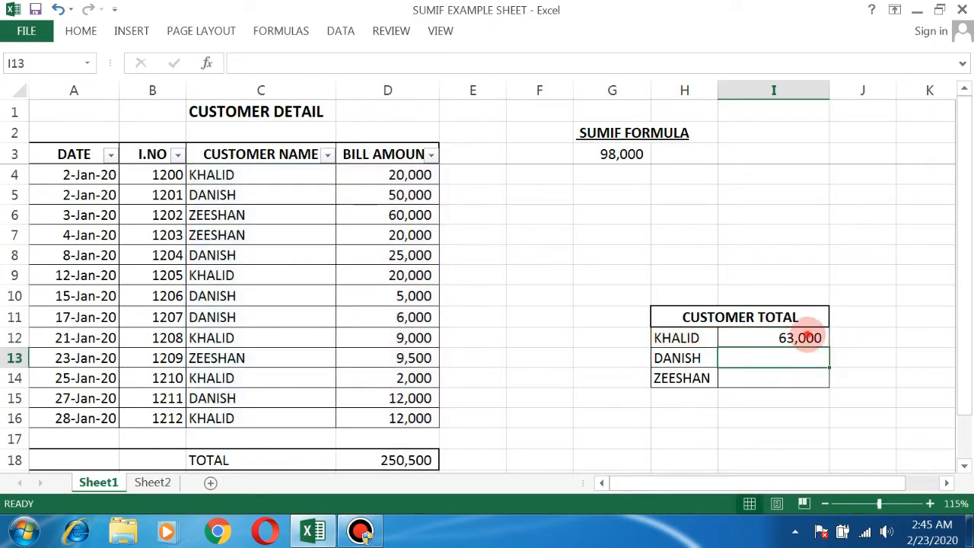
- Copy the SUMIF formula from I12 into I13 and I14 to fill the CUSTOMER TOTAL table
left_click(806, 335)
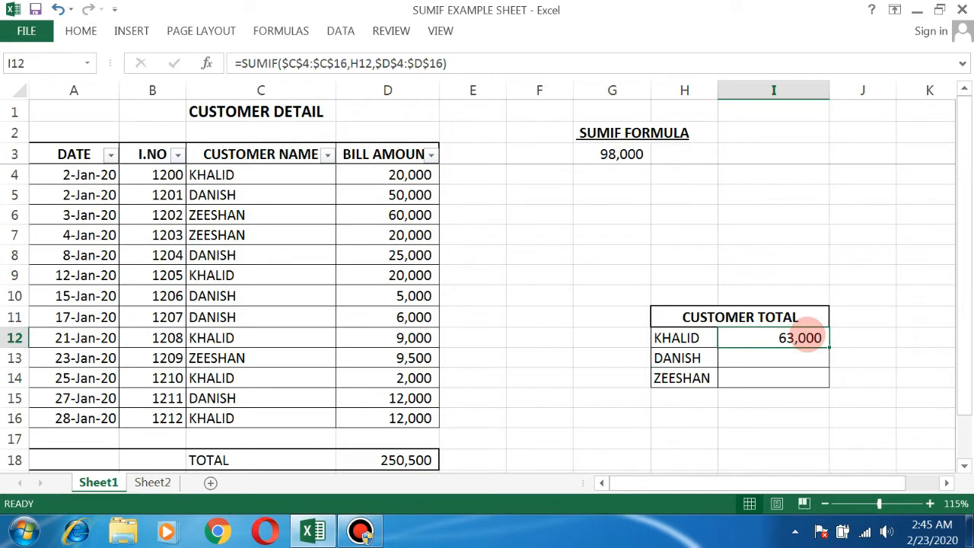
key("ctrl+c")
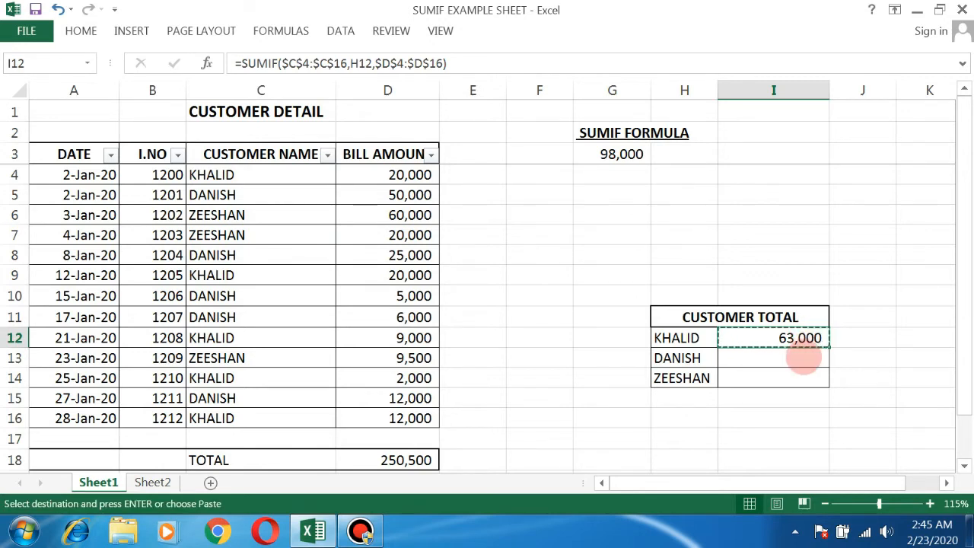
key("Down")
key("shift+Right")
key("Left")
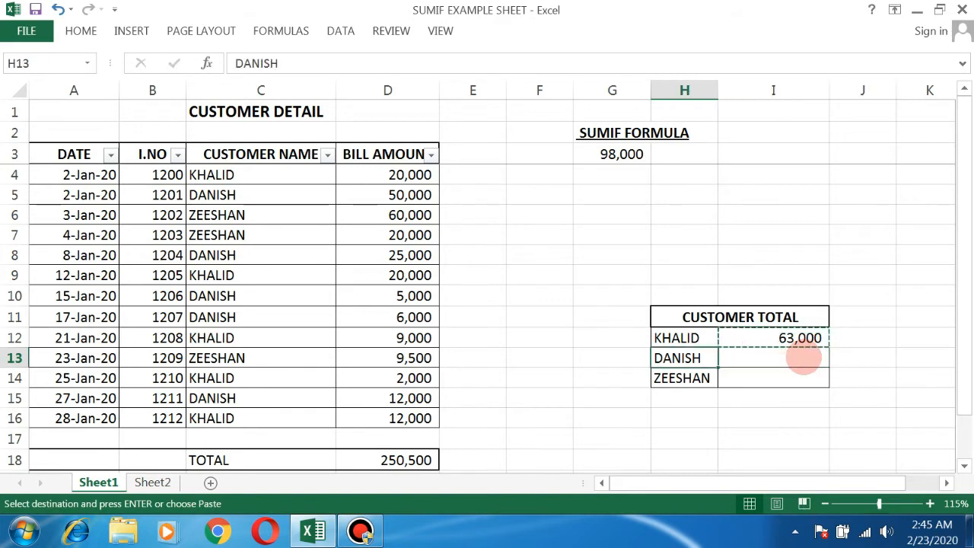
key("Right")
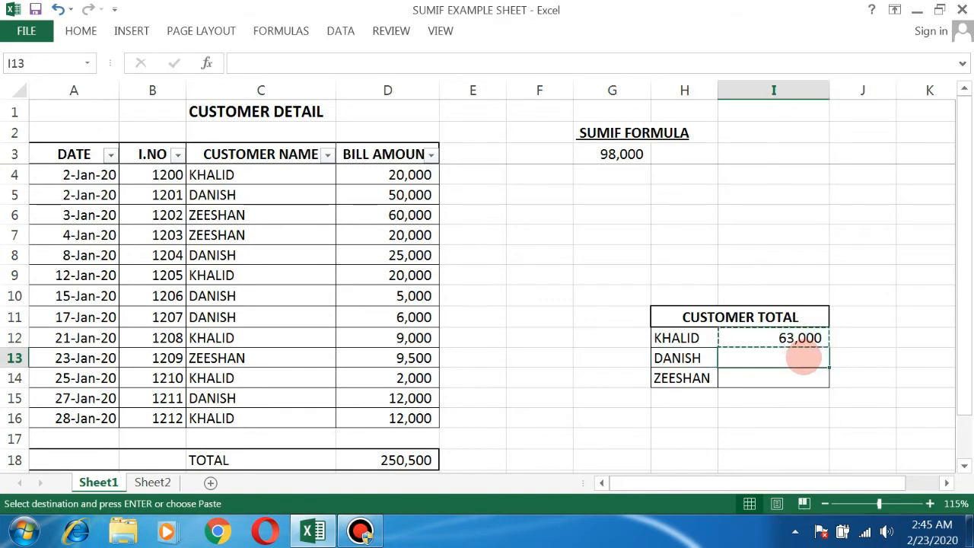
key("ctrl+v")
key("Down")
key("ctrl+v")
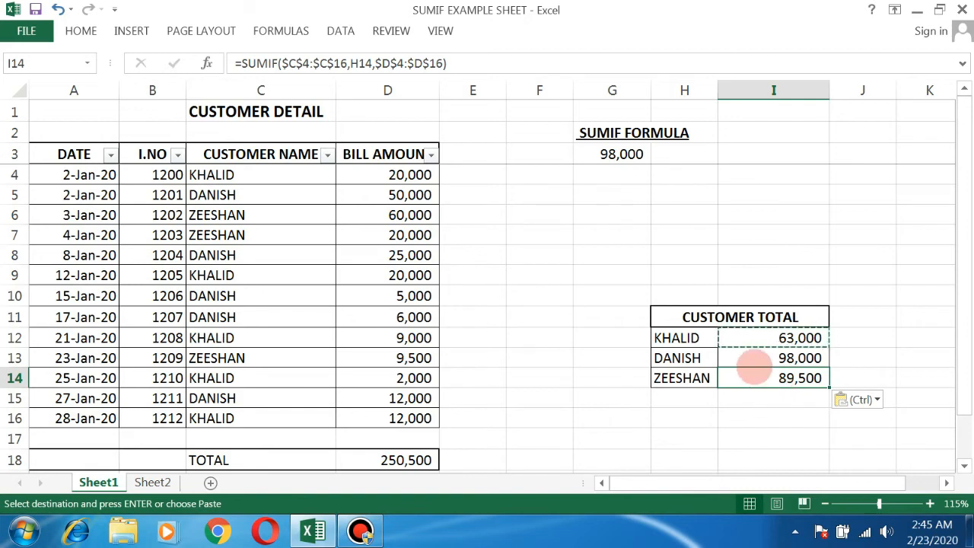
- Compare the I13 total with G3, and the sum of I12:I14 with the bill amount TOTAL formula in D18
left_click(759, 357)
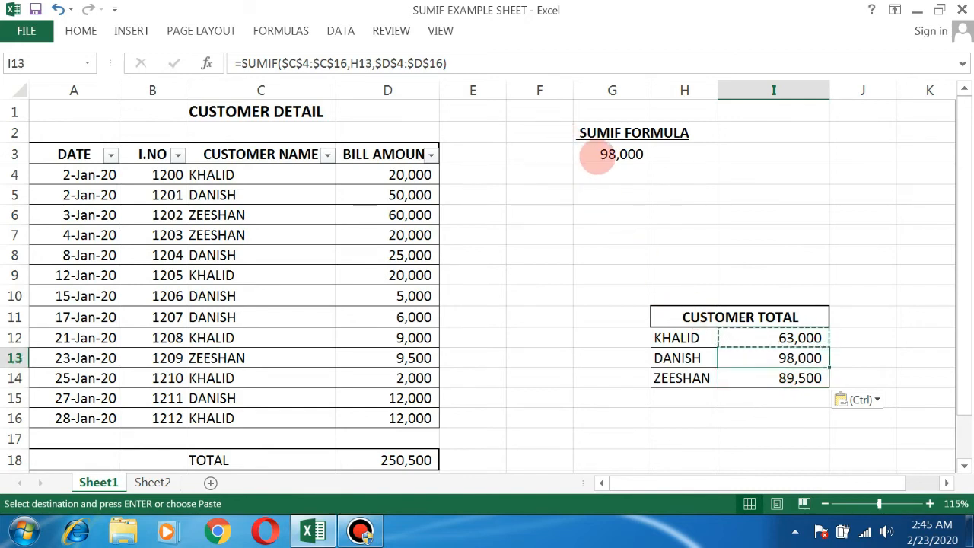
left_click(598, 156)
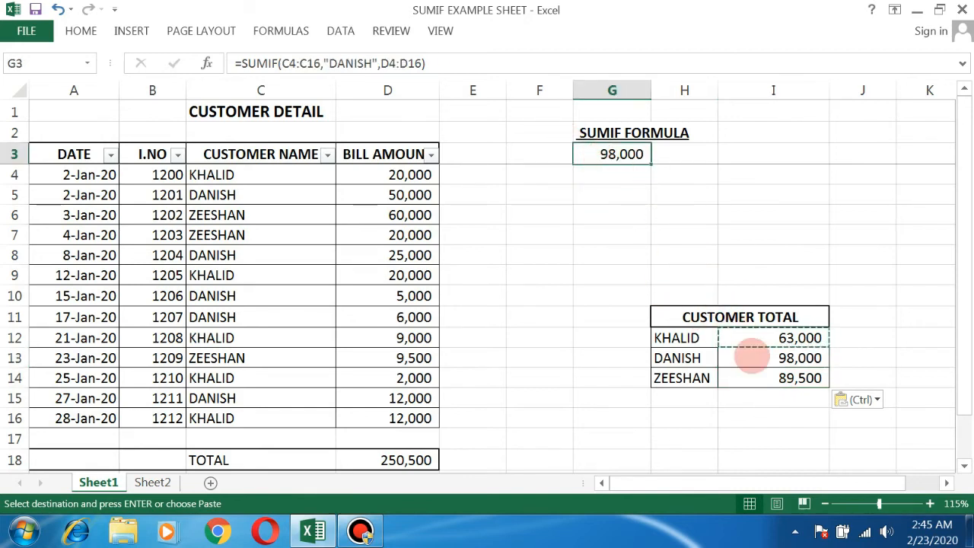
left_click_drag(764, 340, 769, 383)
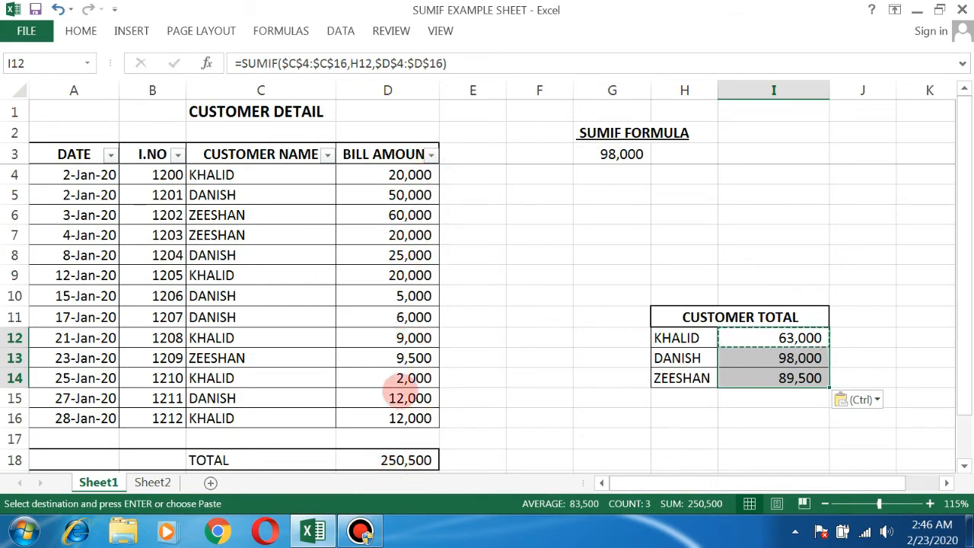
double_click(391, 460)
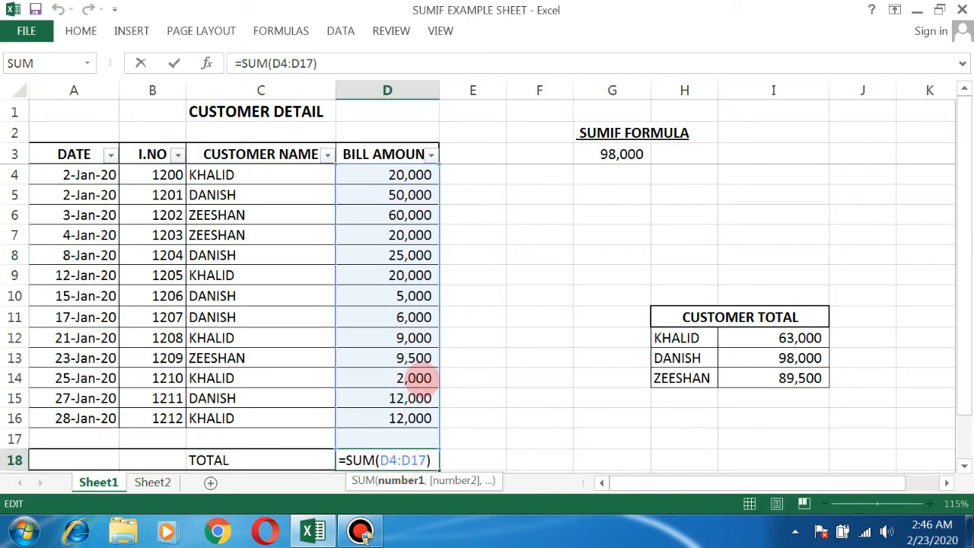
key("Return")
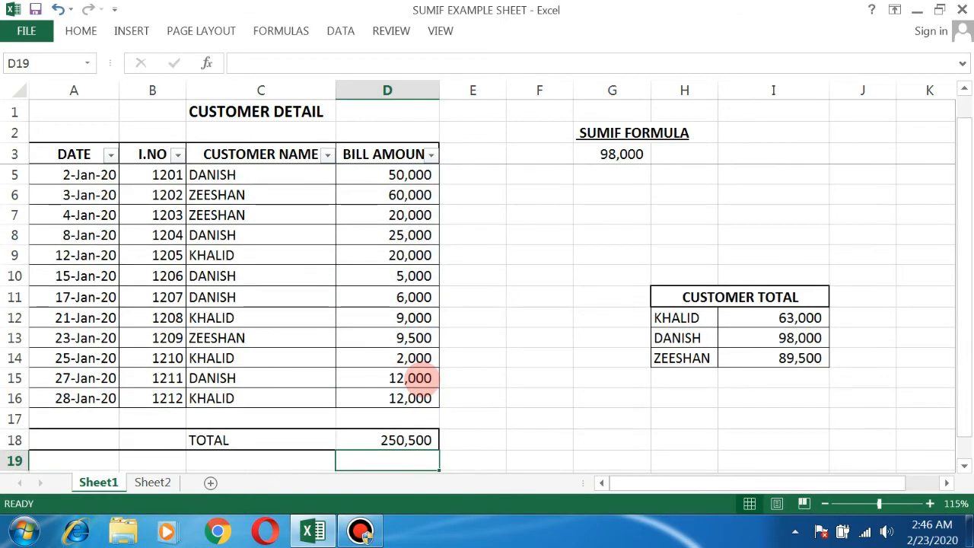
scroll(411, 378, "up", 1)
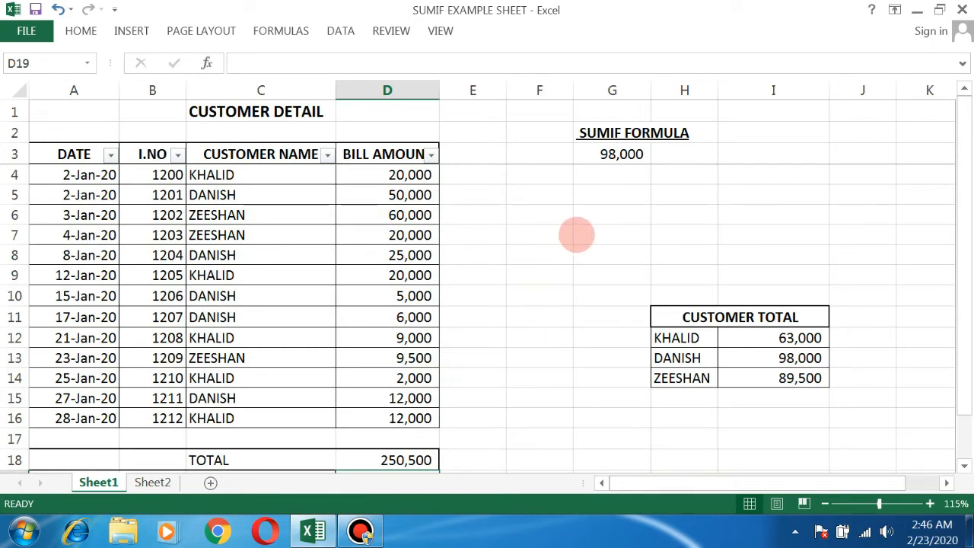
left_click(582, 214)
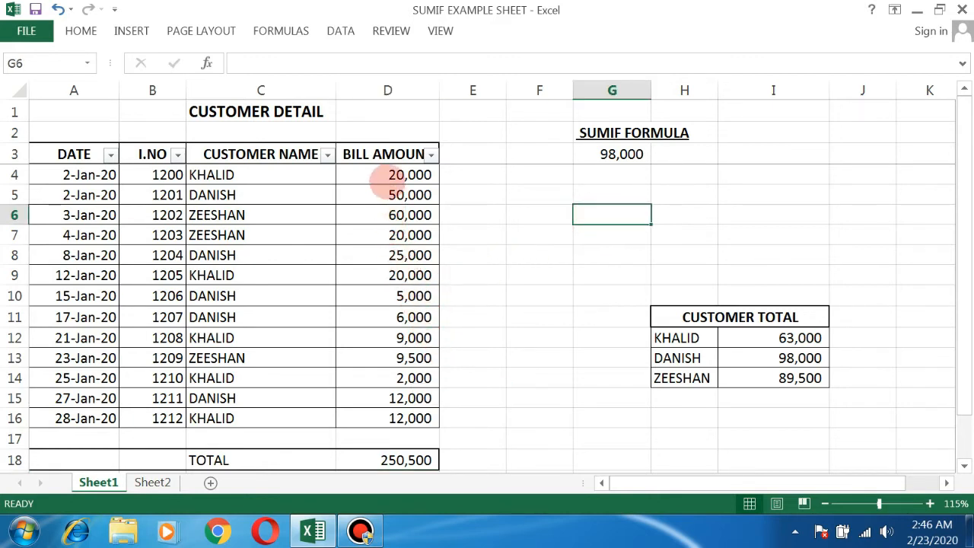
left_click(389, 177)
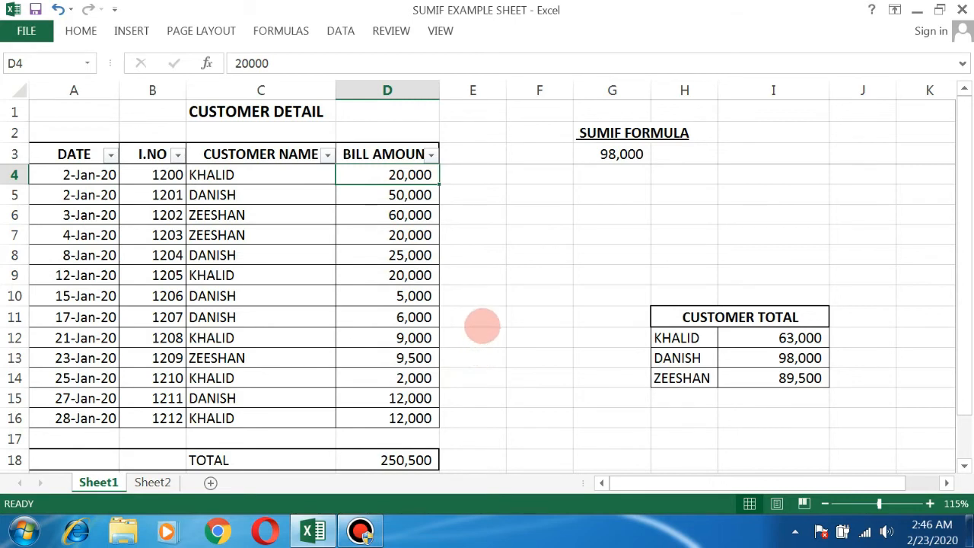
- Enter =SUMIF(D4:D17,"<20000") in G6 and check it against the sum of the matching bill amounts in D10:D16
left_click(593, 207)
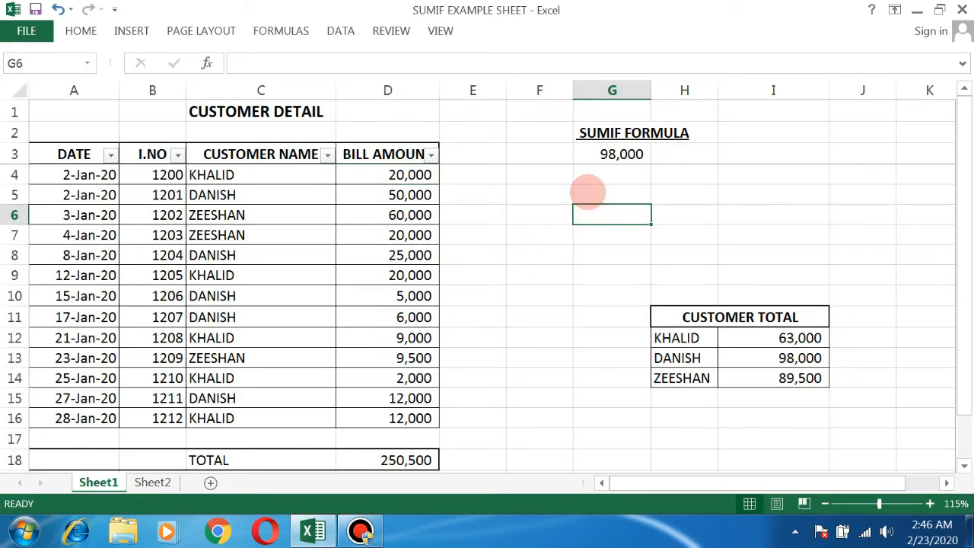
type("=SUM")
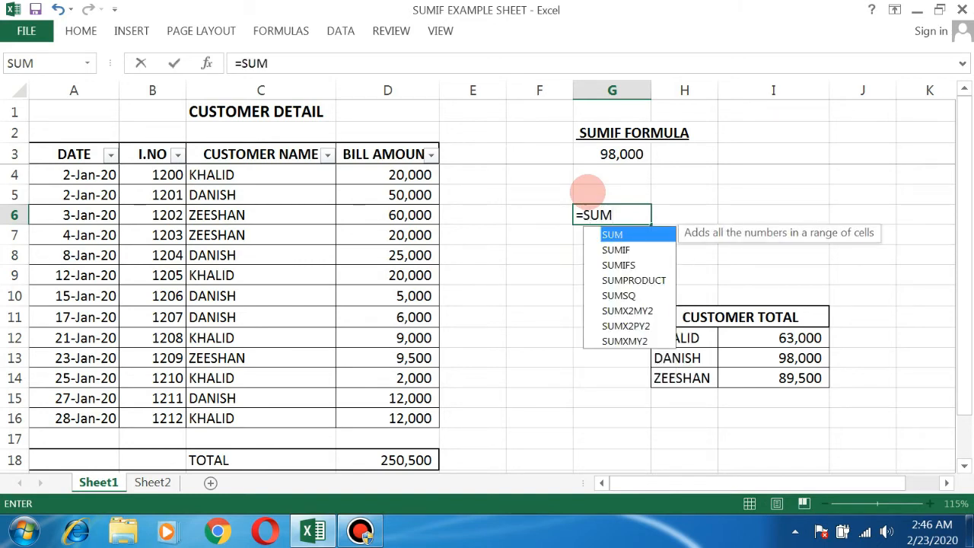
type("IF")
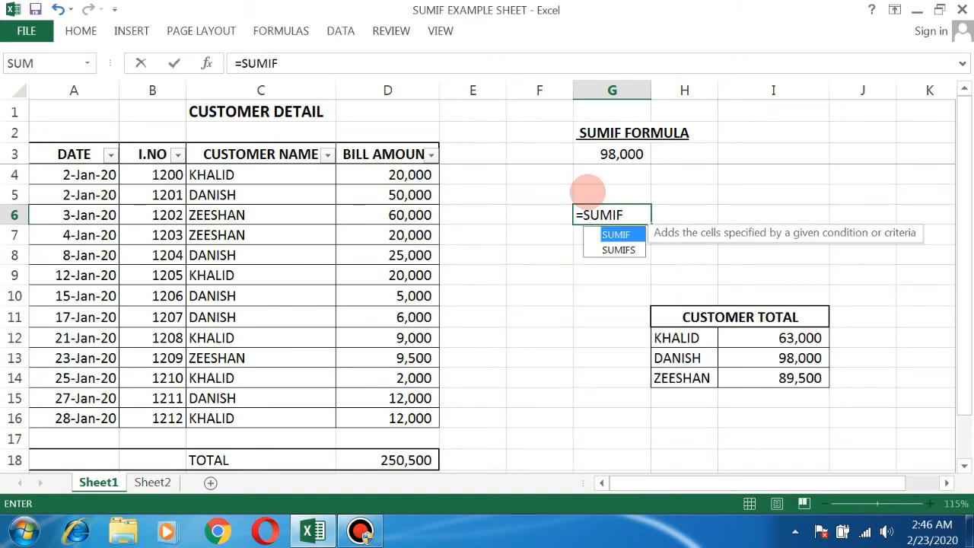
type("(")
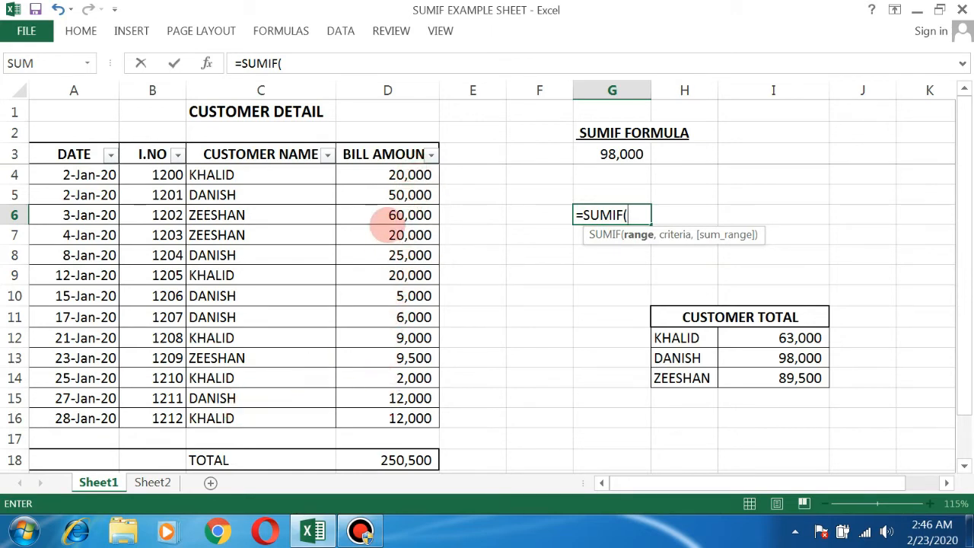
left_click_drag(388, 177, 381, 437)
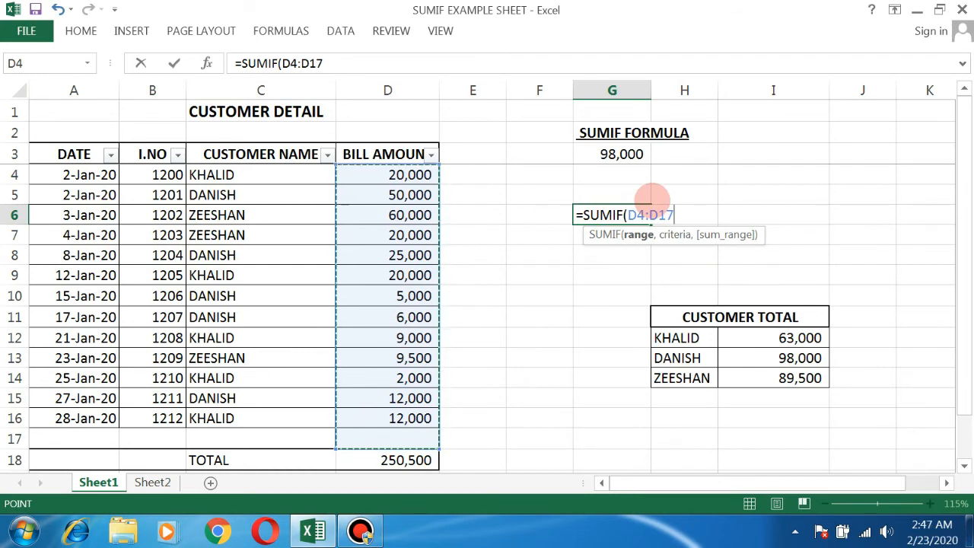
type(",\"<2")
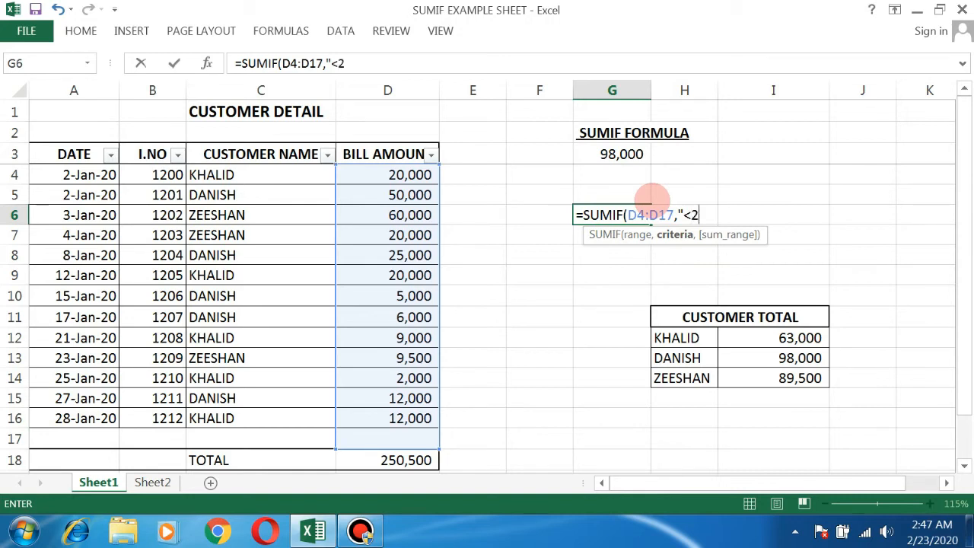
type("0000")
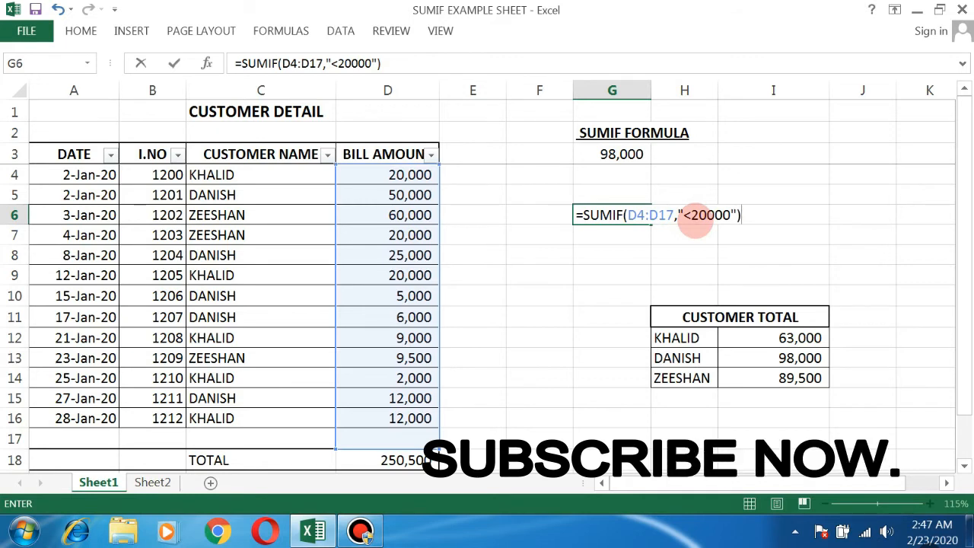
key("Return")
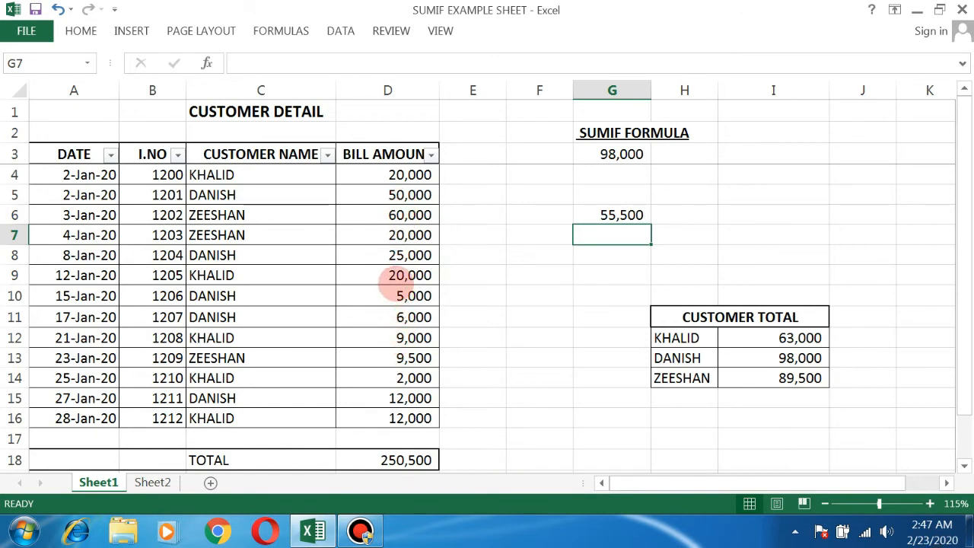
left_click_drag(396, 279, 387, 411)
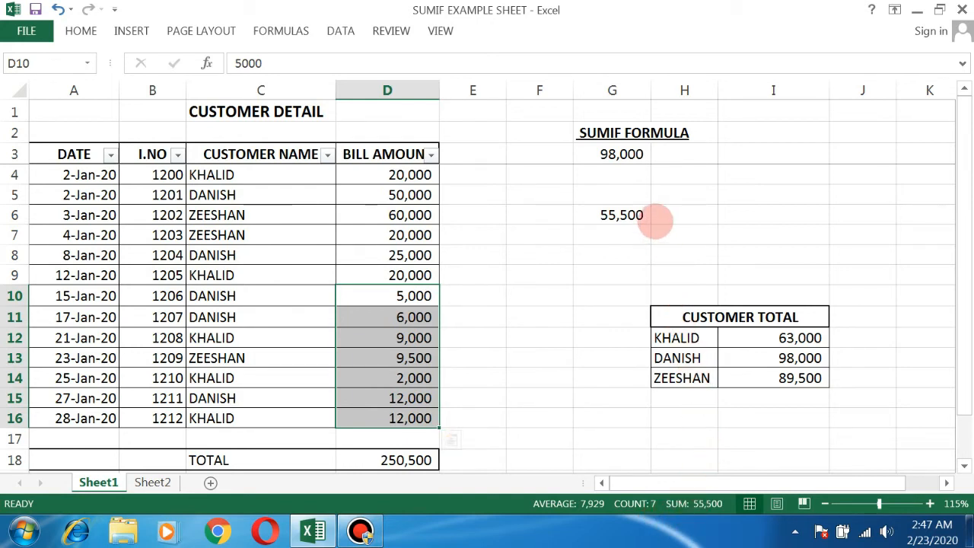
left_click(656, 220)
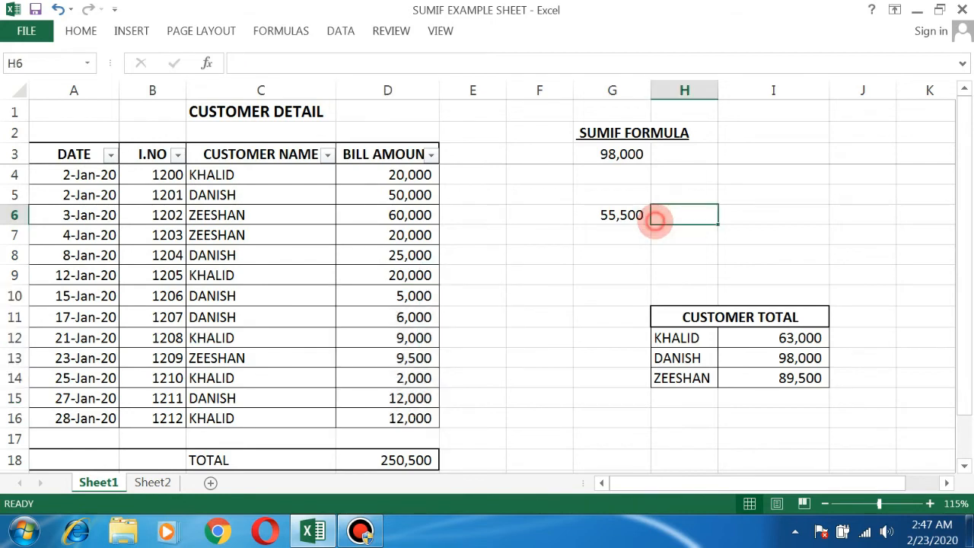
left_click(587, 260)
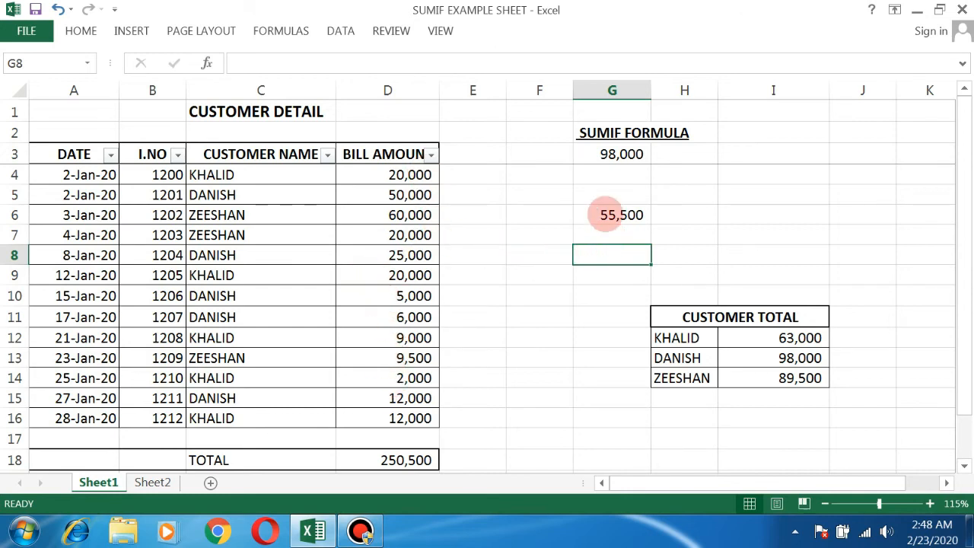
- Replace the formula in G6 with =SUMIF(A4:A16,"<15JAN-20",D4:D16) to total the bill amounts dated before 15 January 2020
left_click(606, 213)
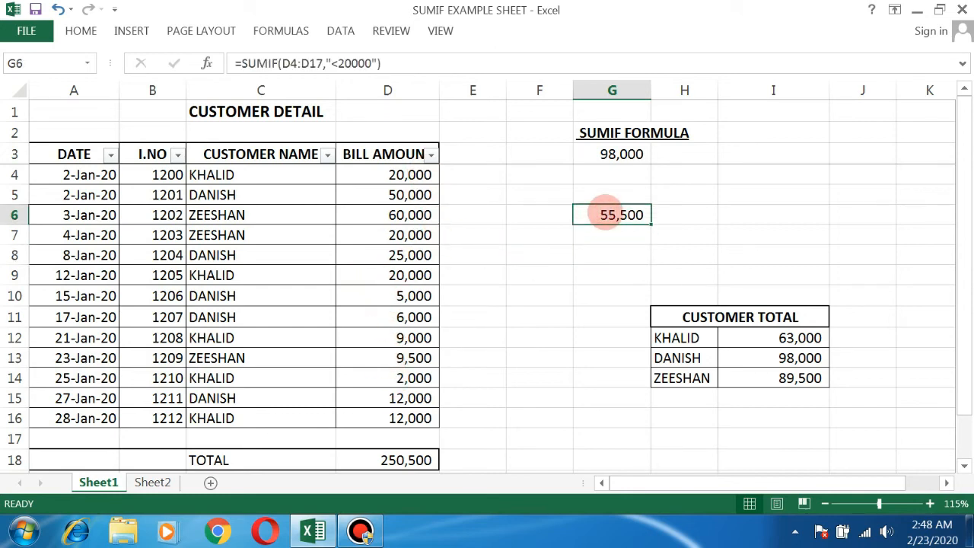
key("Delete")
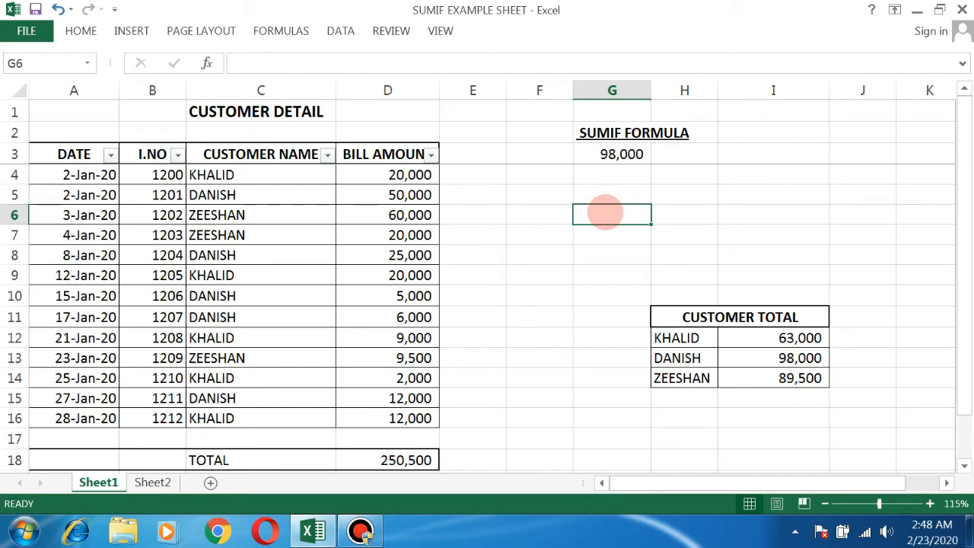
type("=")
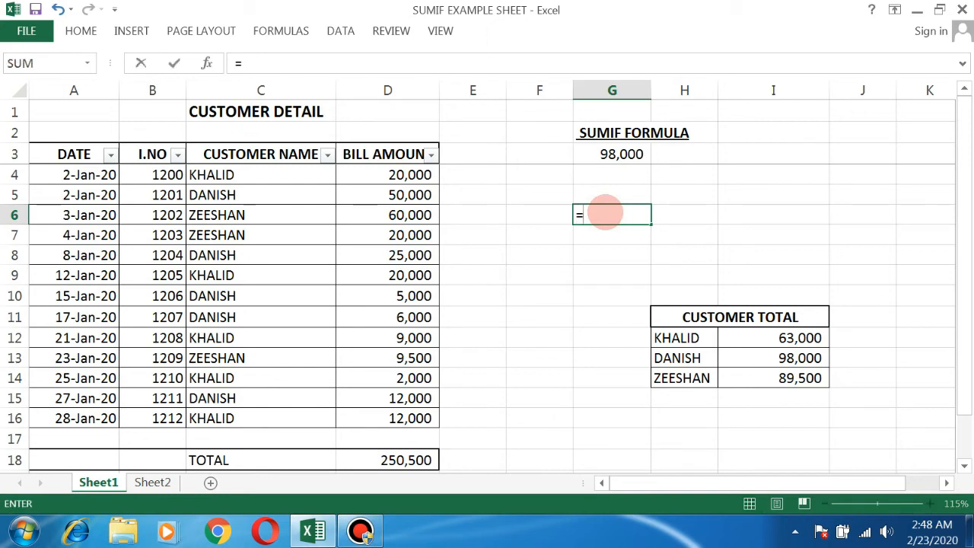
type("SUMIF")
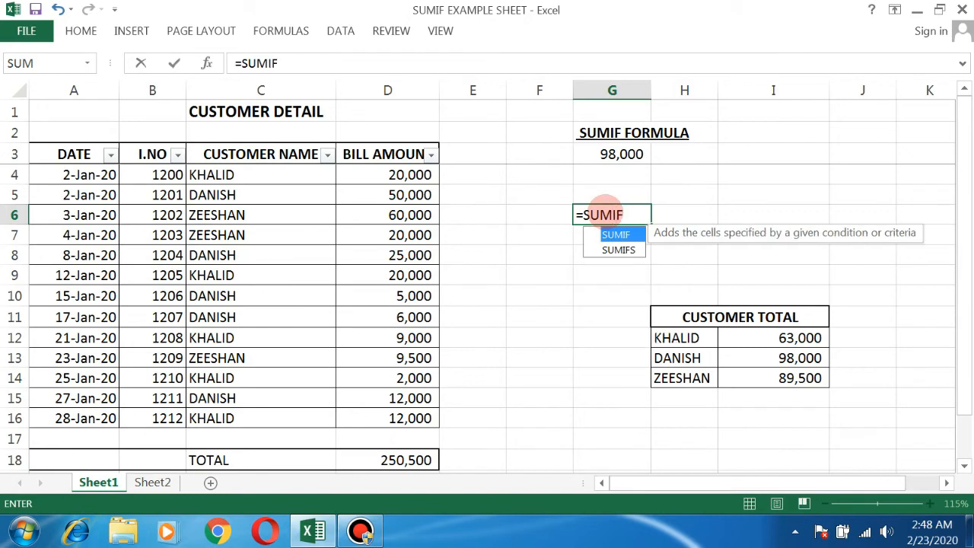
type("(")
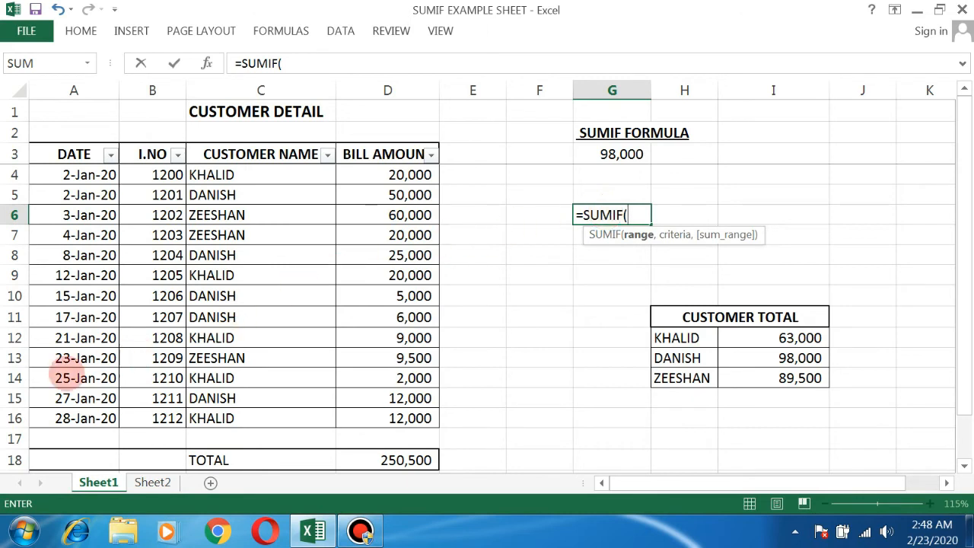
left_click_drag(54, 175, 37, 411)
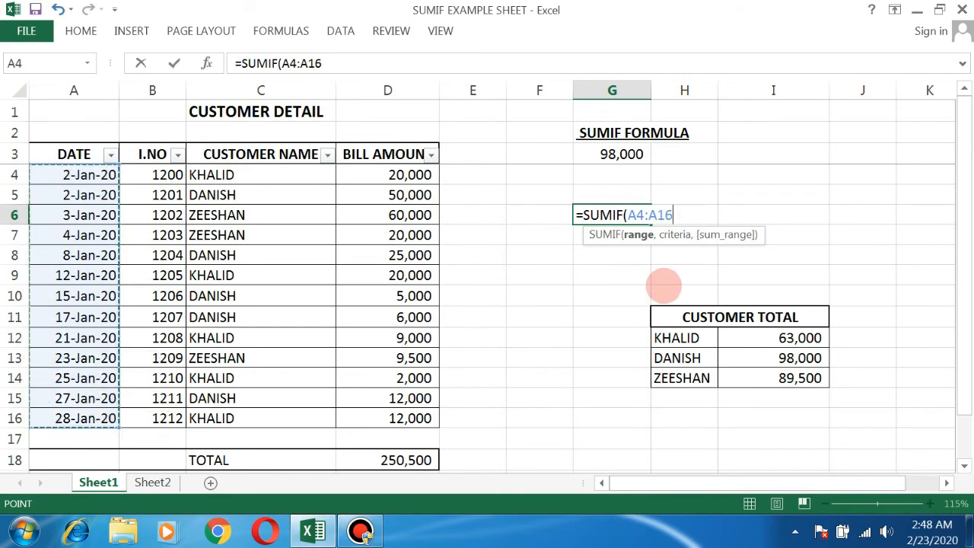
type(",")
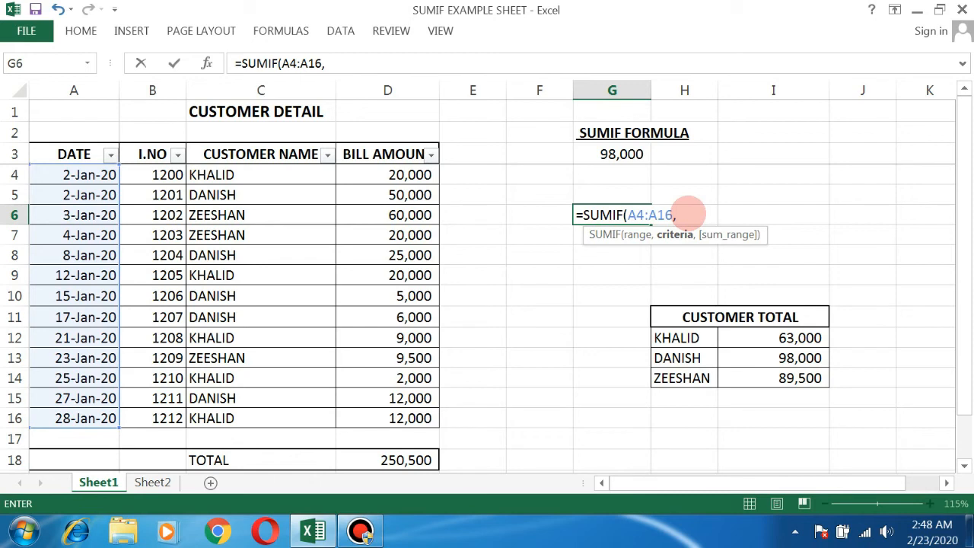
type("\"<15JAN")
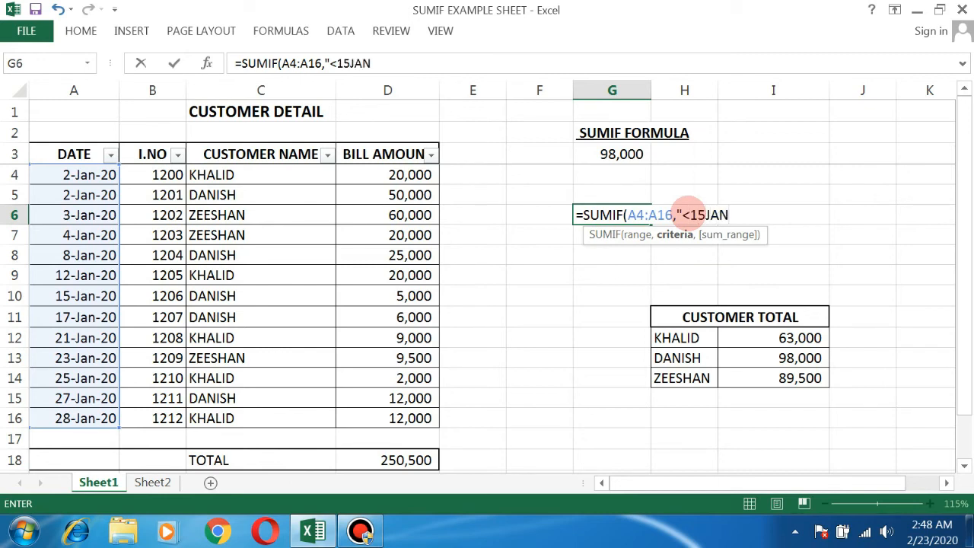
type("-20\",")
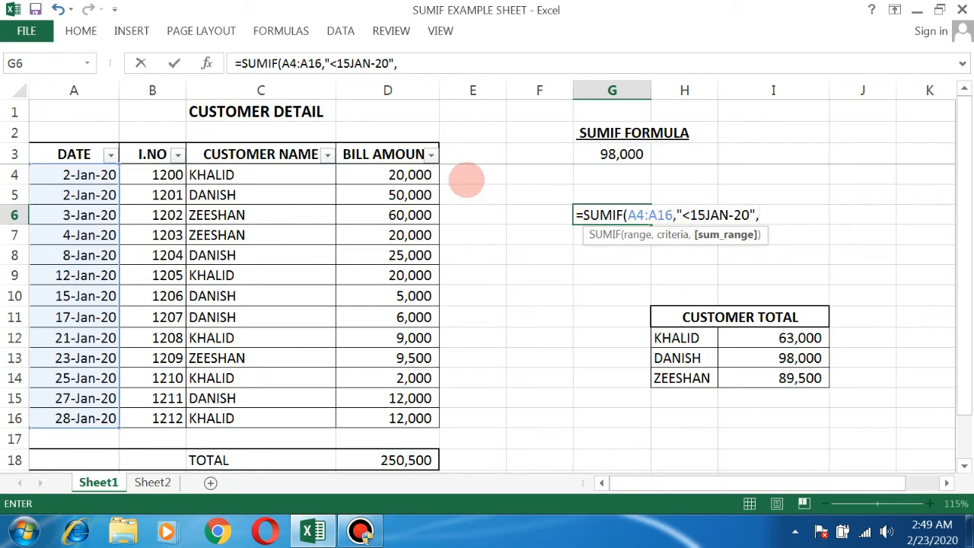
left_click_drag(374, 174, 357, 414)
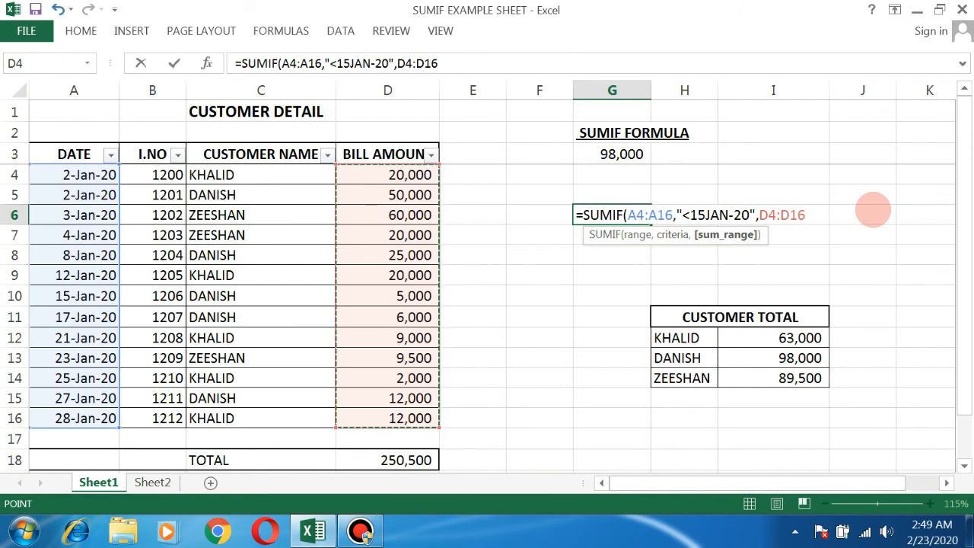
type(")")
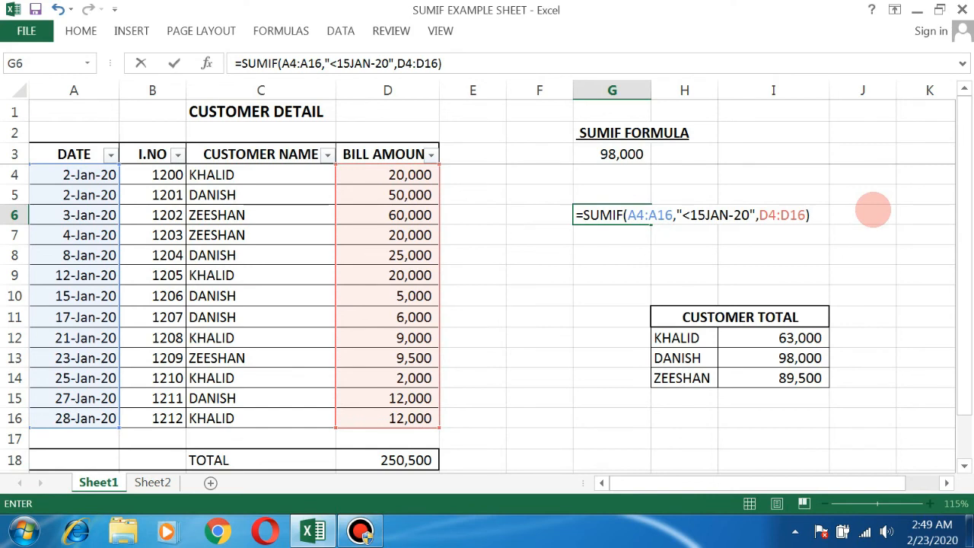
key("Return")
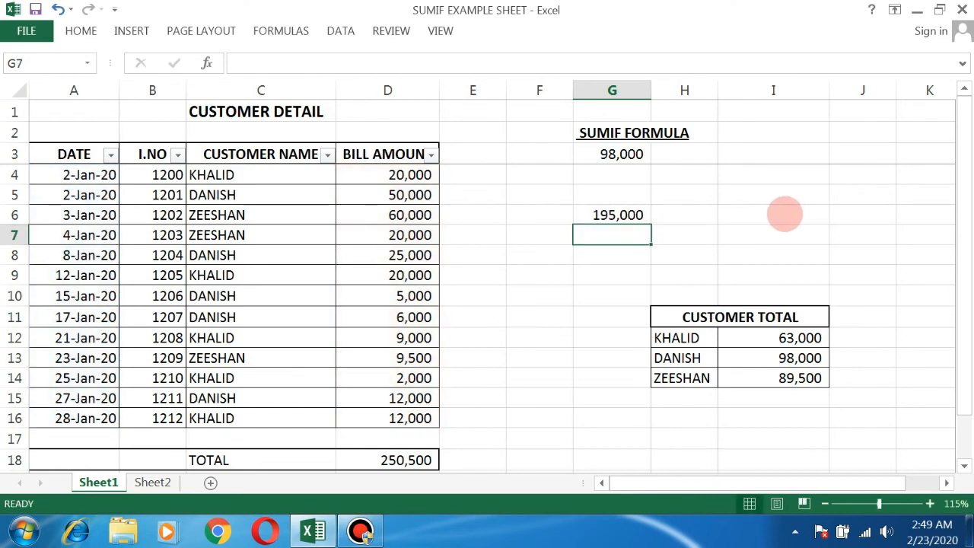
- Check the G6 date-based total against the sum of the bill amounts in D4:D9
left_click(627, 213)
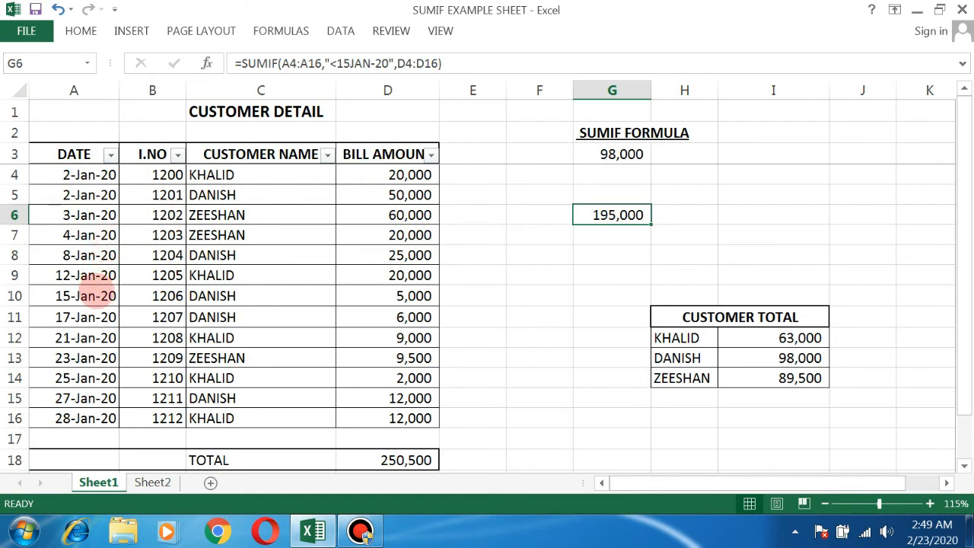
left_click_drag(383, 175, 372, 267)
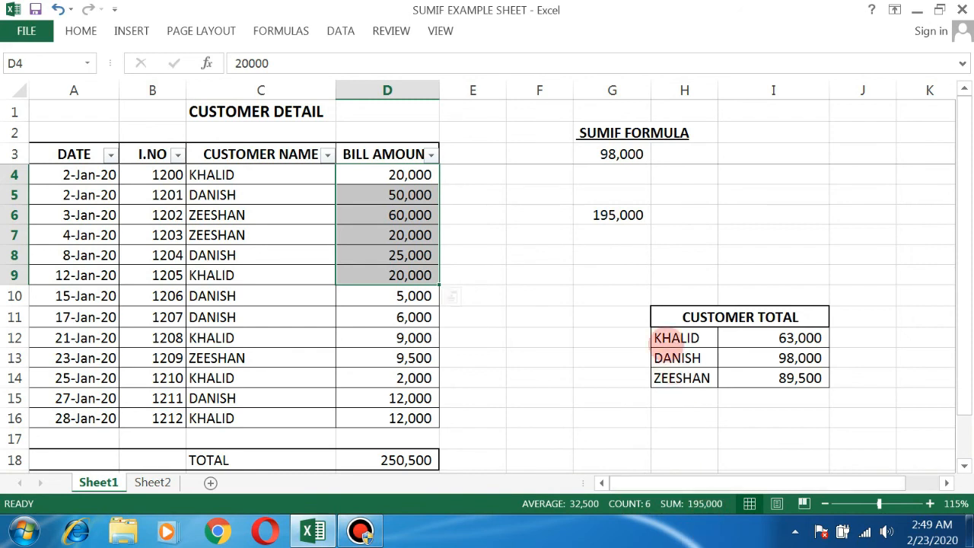
left_click(636, 213)
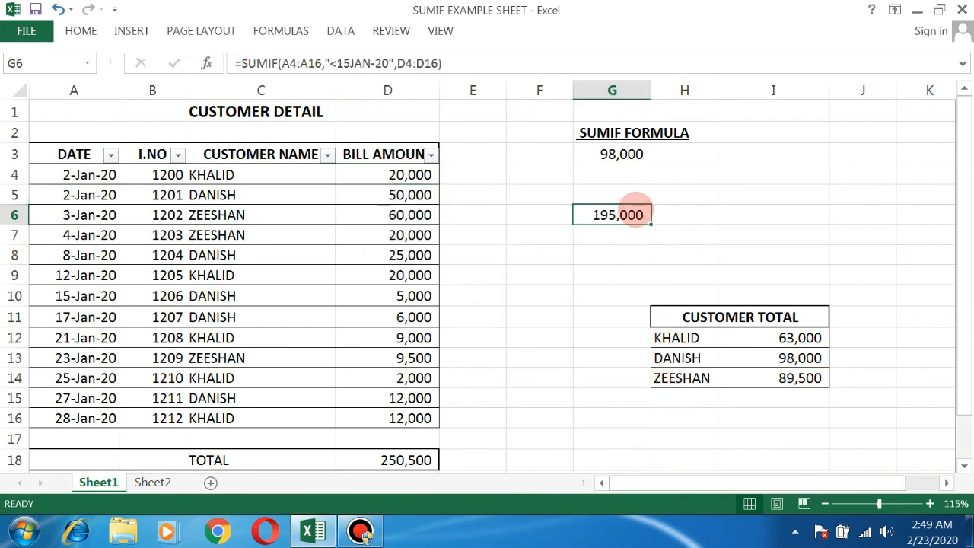
left_click(610, 241)
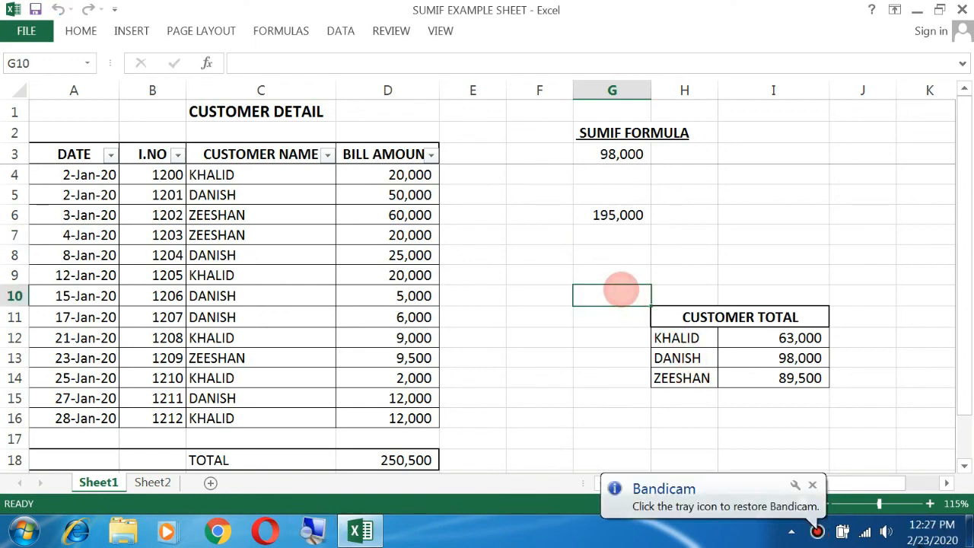
left_click_drag(586, 259, 599, 272)
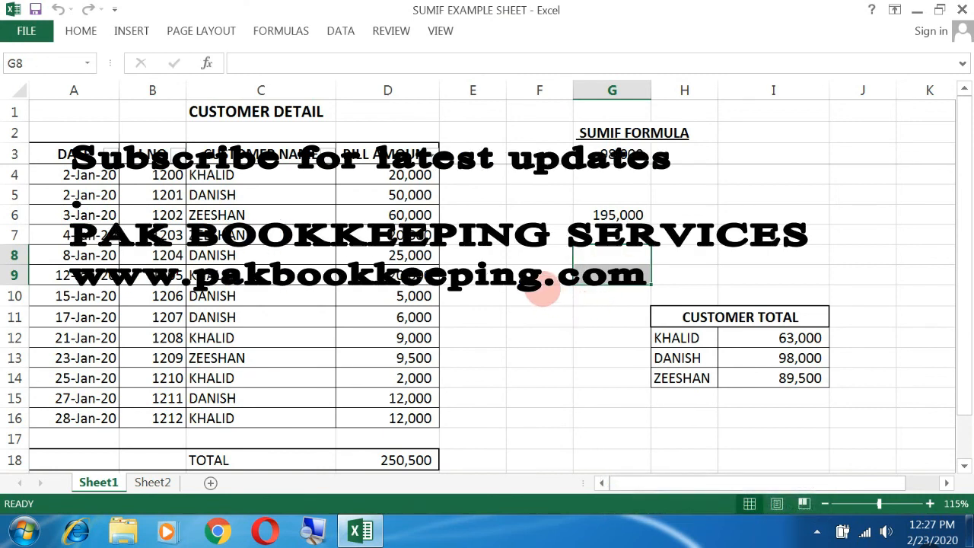
left_click(540, 293)
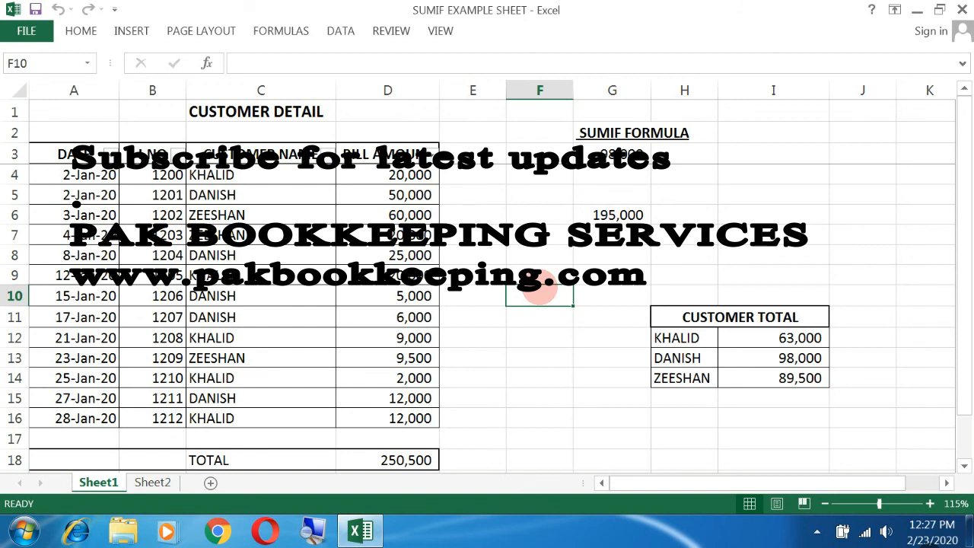